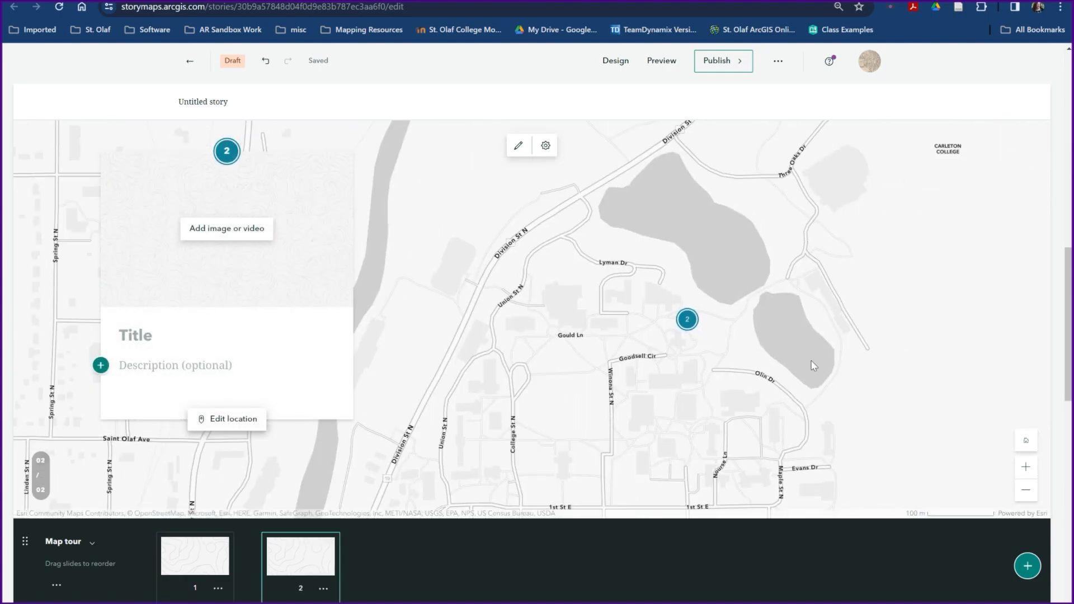
Step: Insert a sidecar block with the Docked layout into the story below the map tour
scroll(943, 386, up, 2)
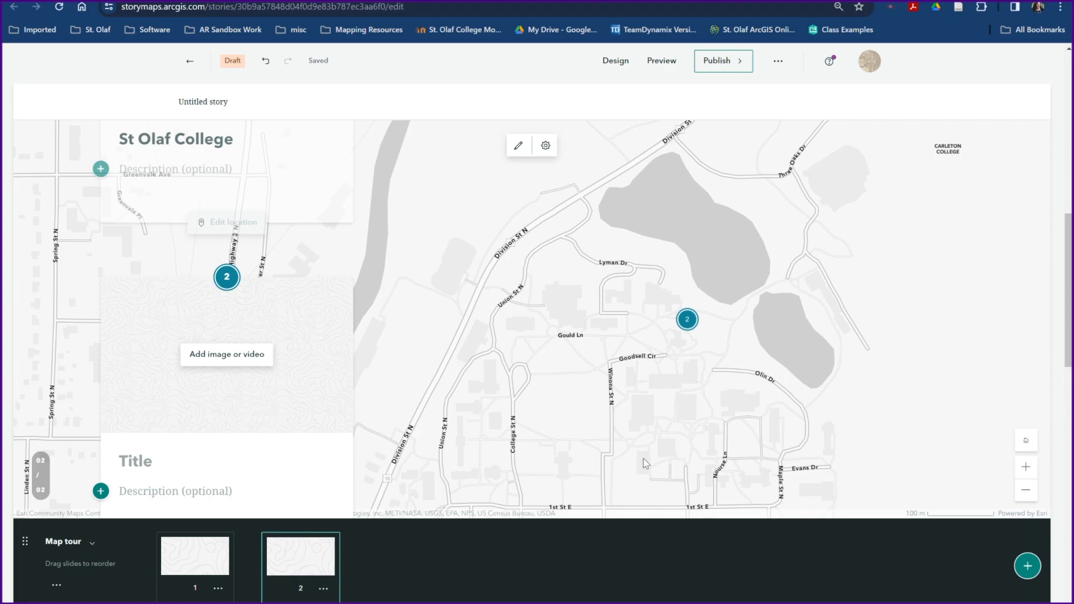
scroll(651, 439, down, 5)
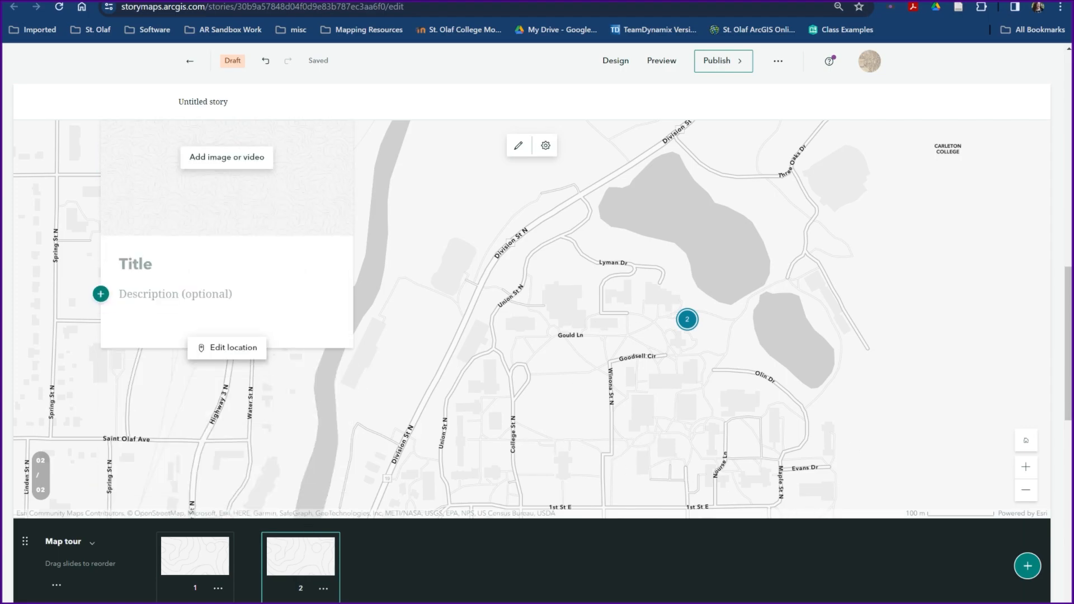
scroll(224, 504, down, 4)
click(278, 422)
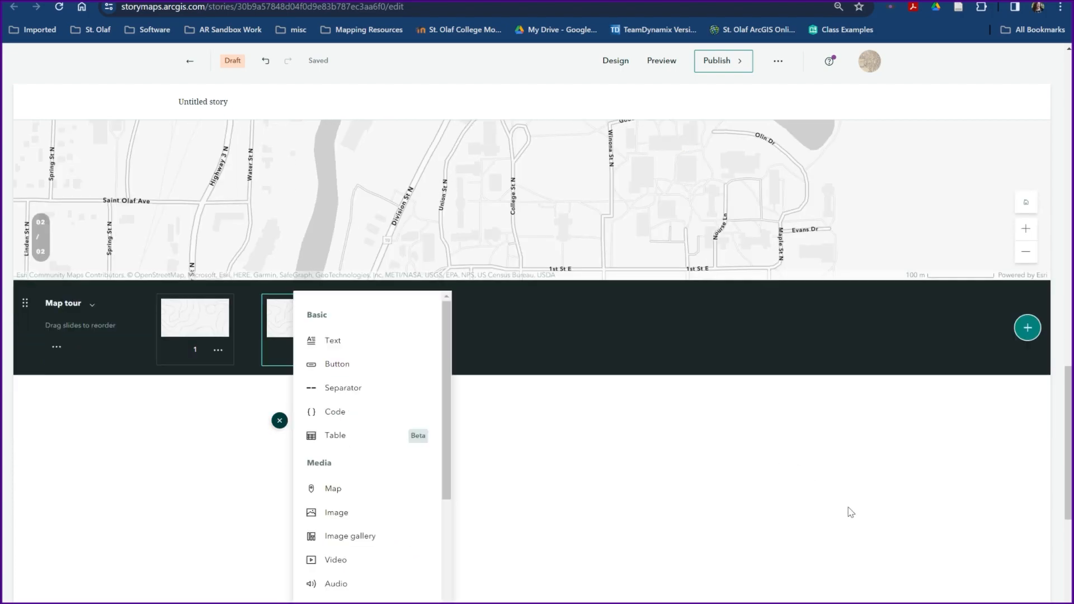
scroll(811, 409, down, 3)
scroll(372, 375, down, 3)
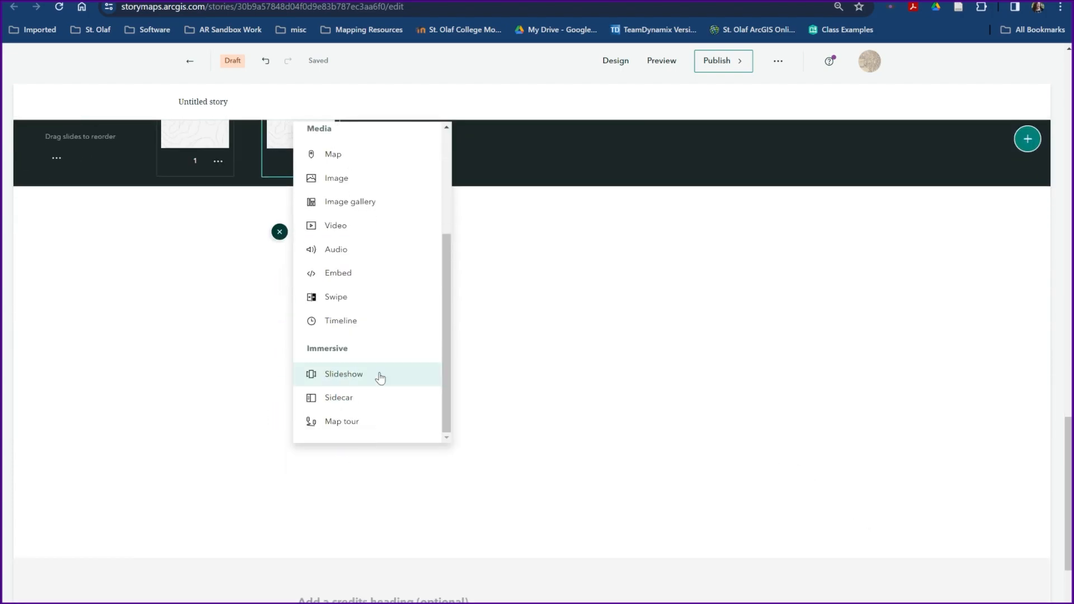
click(338, 400)
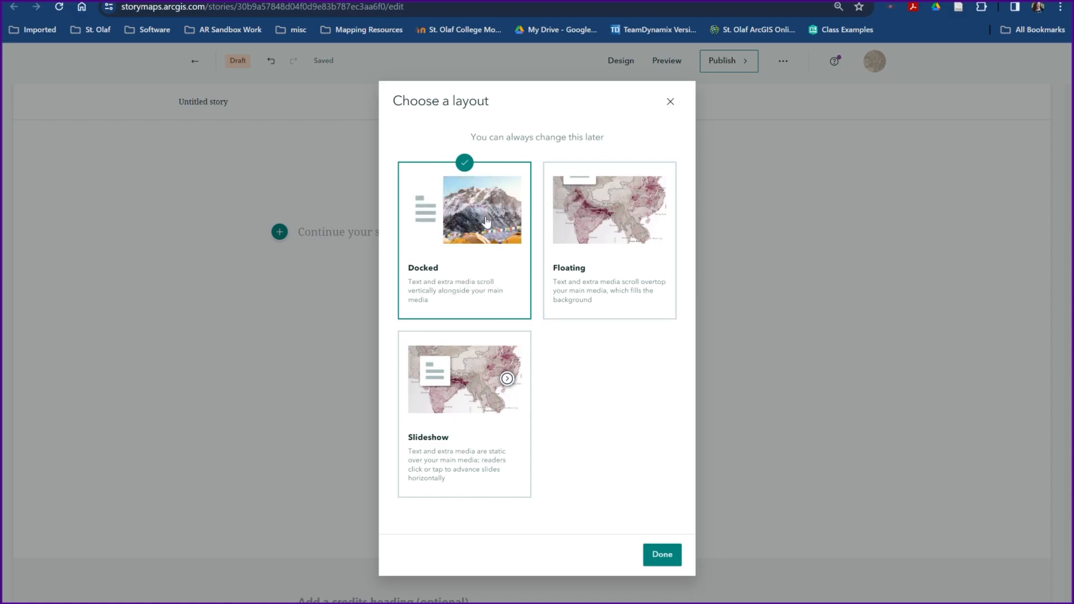
click(660, 554)
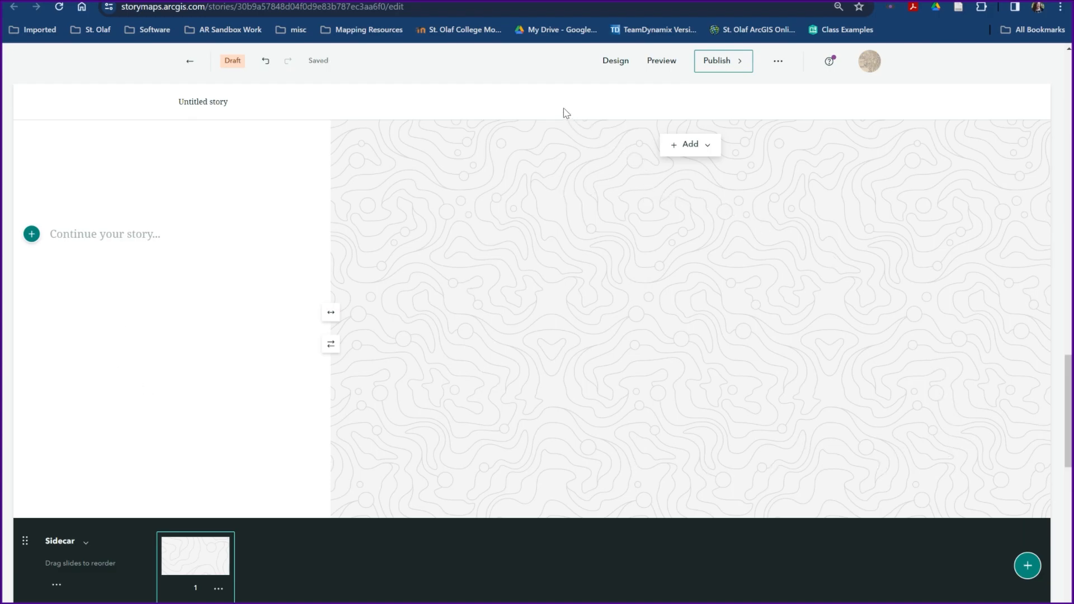
Step: Add a new express map as the media of the sidecar's first slide
click(689, 146)
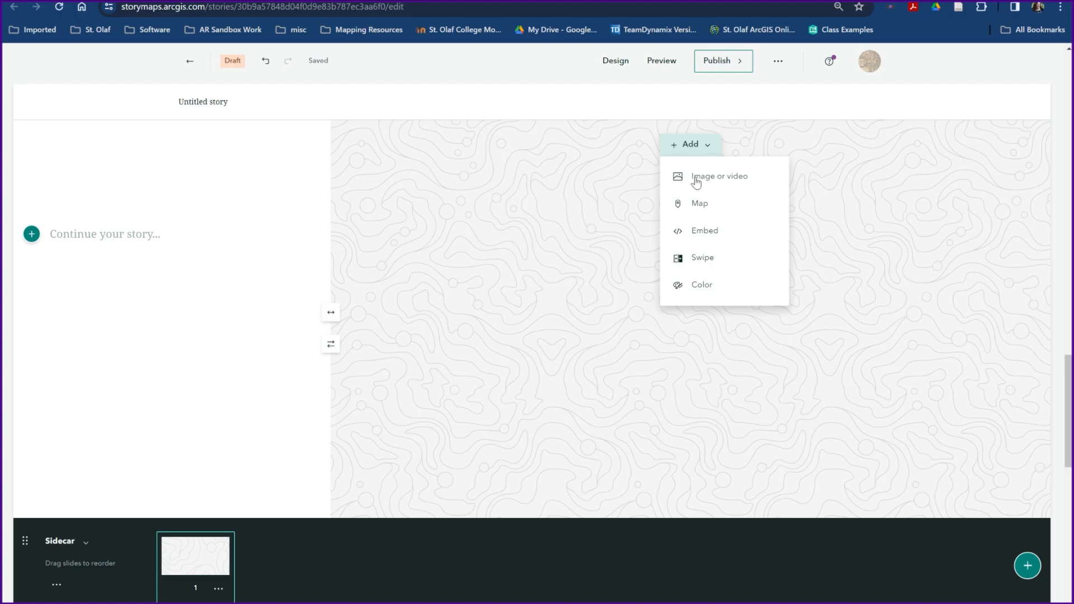
click(696, 207)
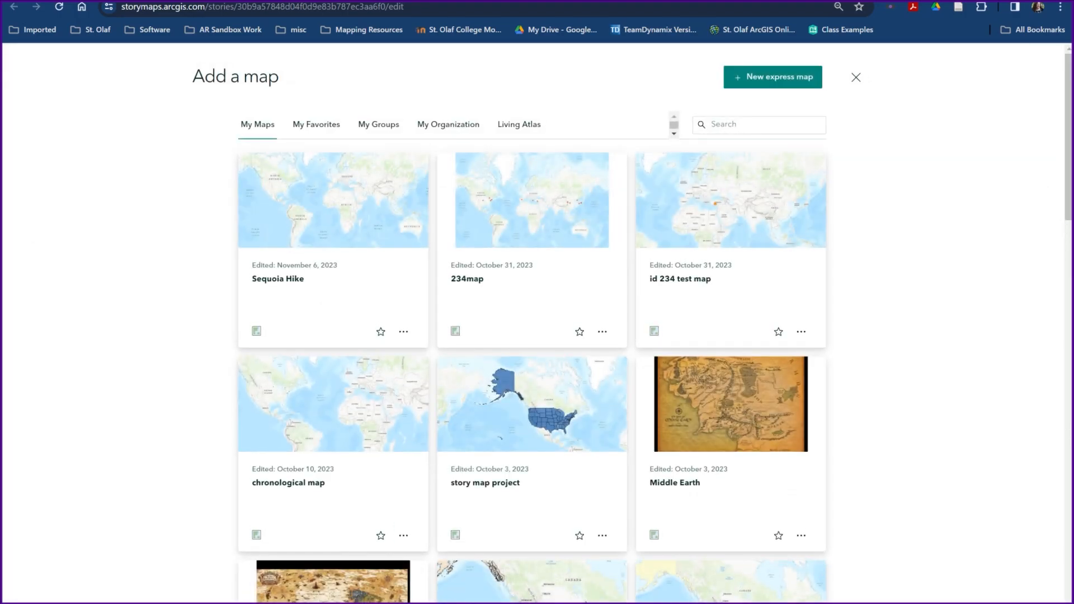
click(750, 85)
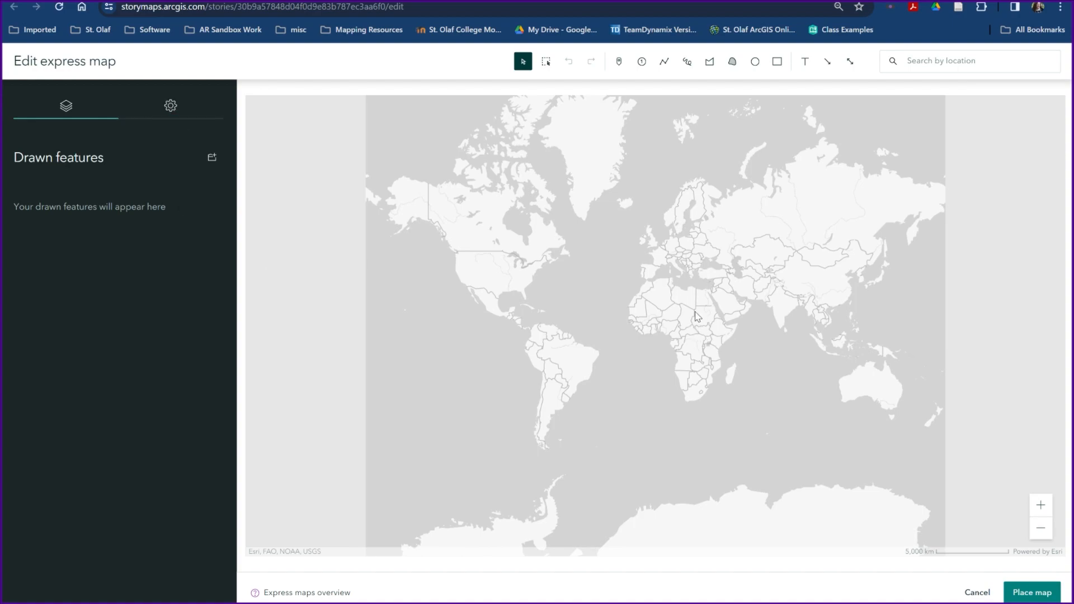
Step: Change the express map's basemap to Imagery (Hybrid)
click(169, 112)
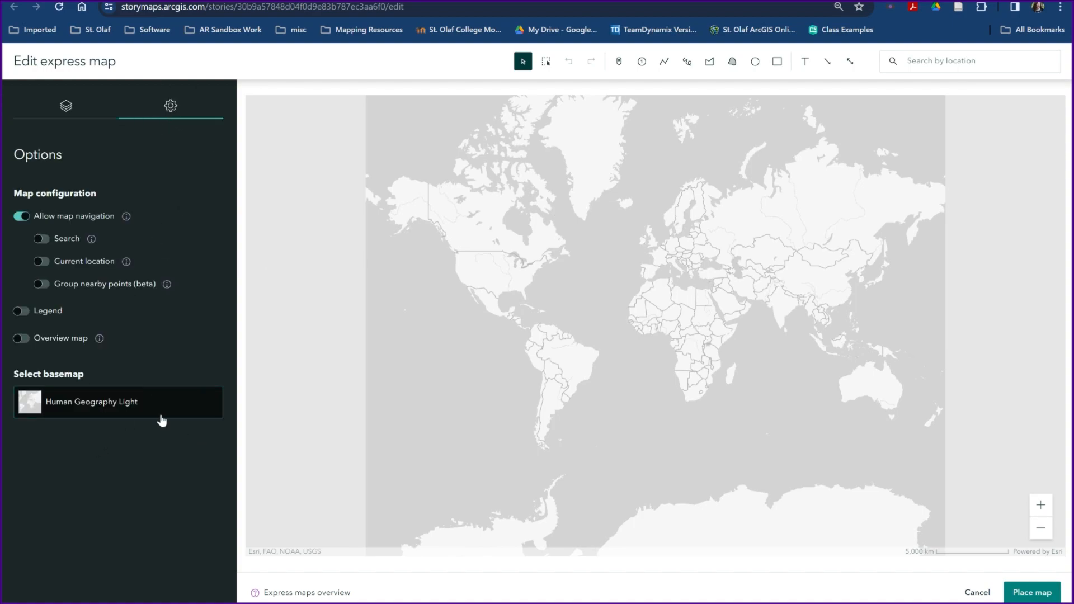
click(117, 415)
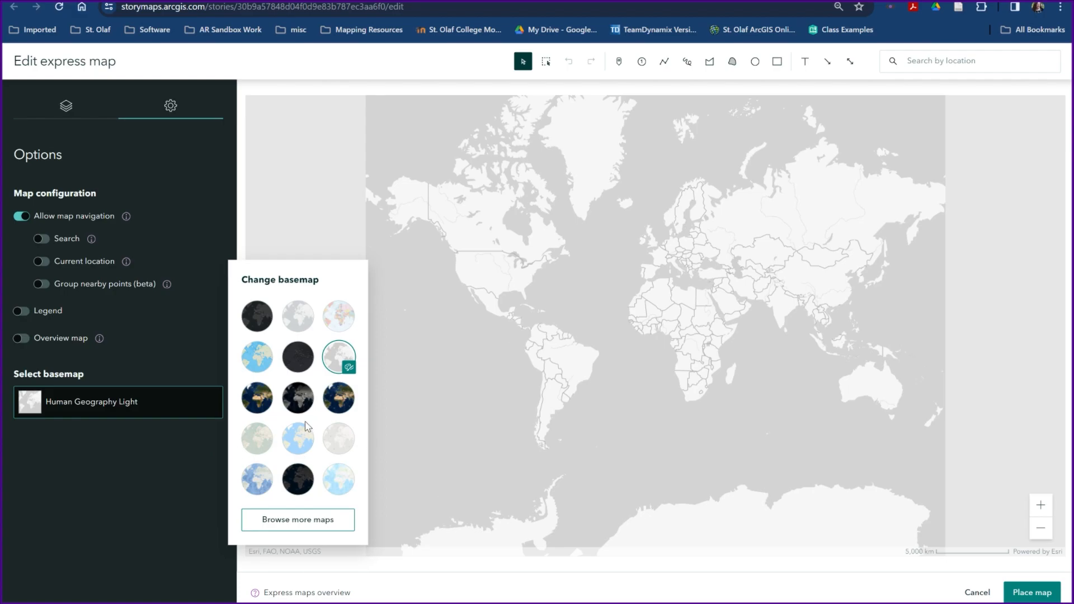
click(335, 406)
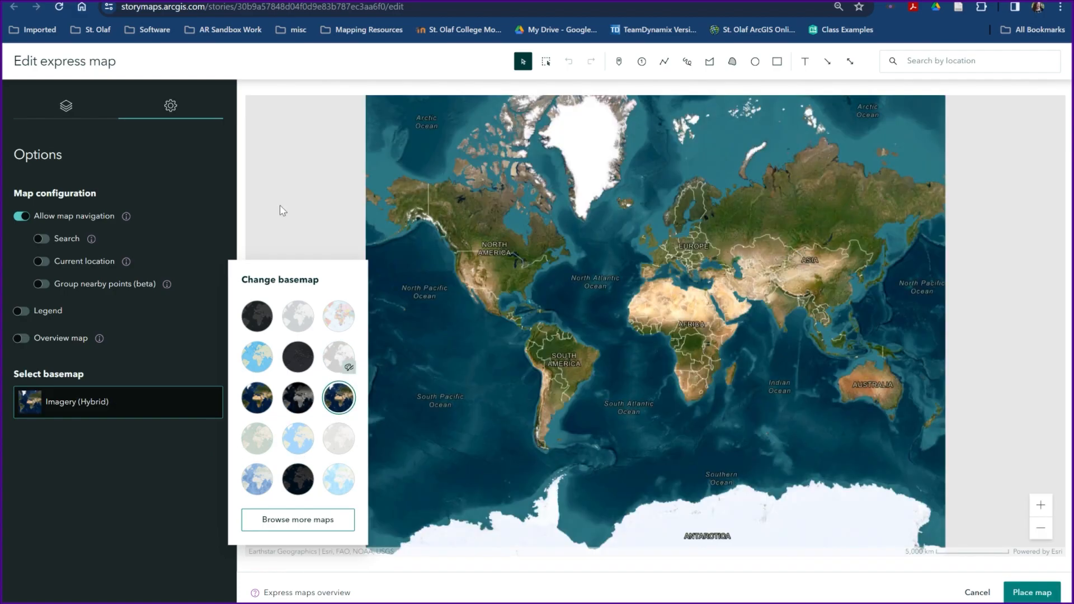
click(143, 571)
Step: Place a numbered point on St. Olaf College in Northfield
scroll(550, 257, up, 5)
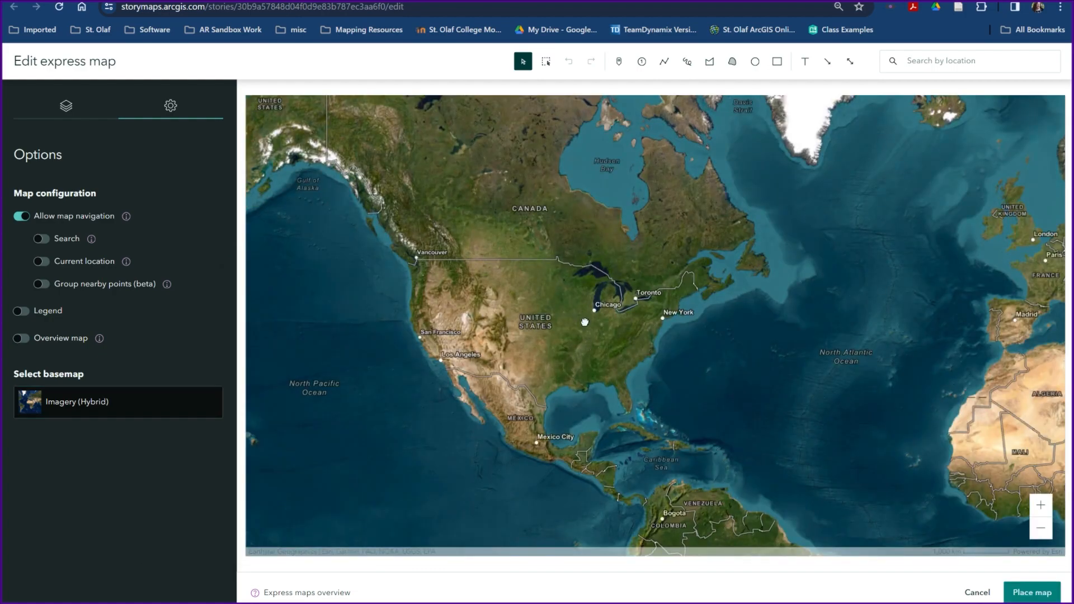
scroll(554, 229, up, 10)
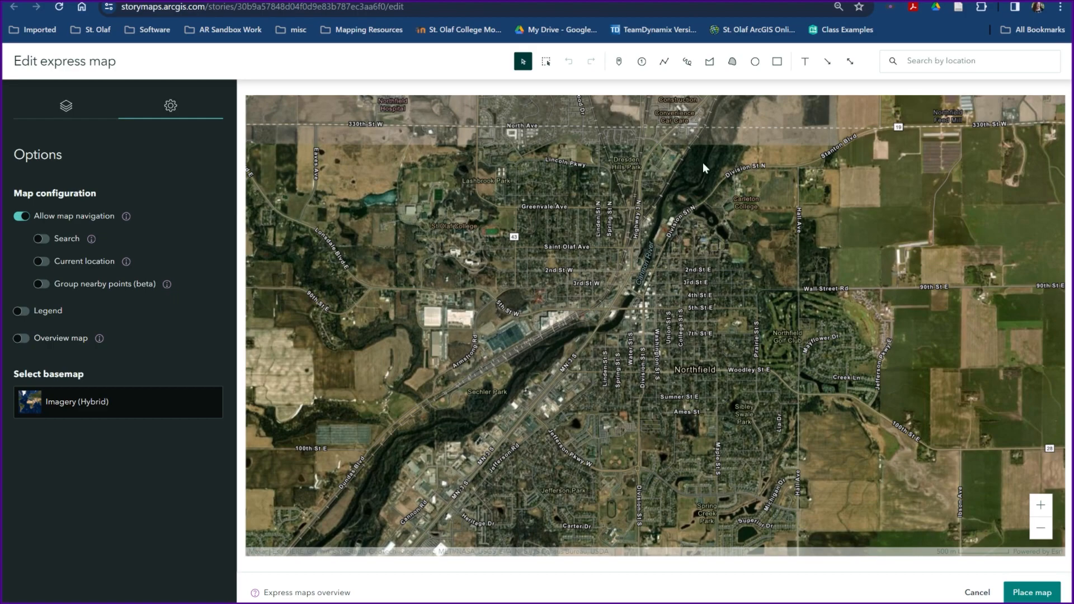
drag(535, 217, 558, 263)
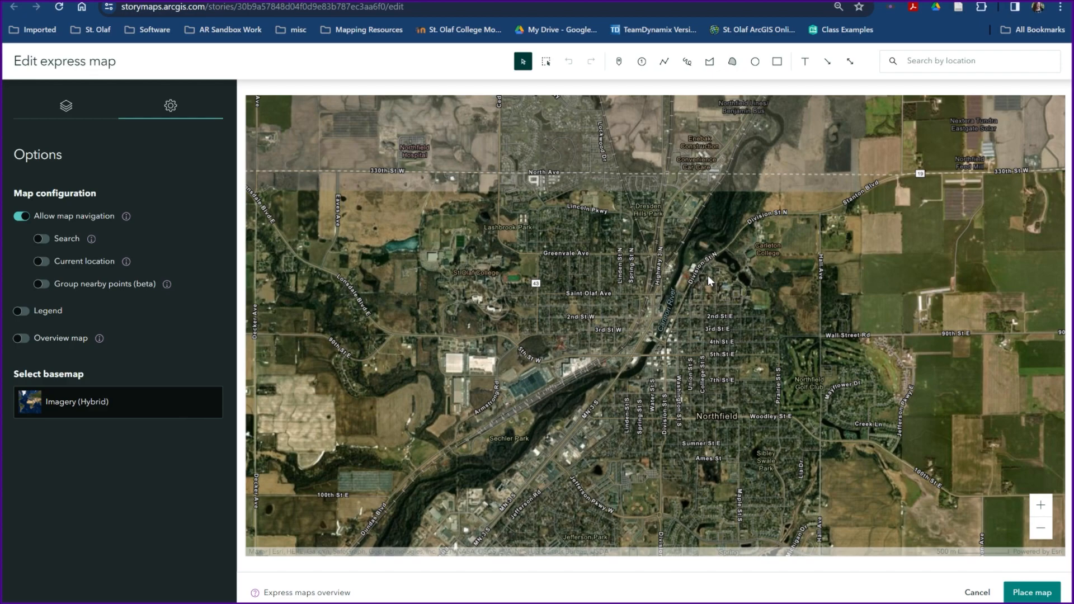
click(66, 106)
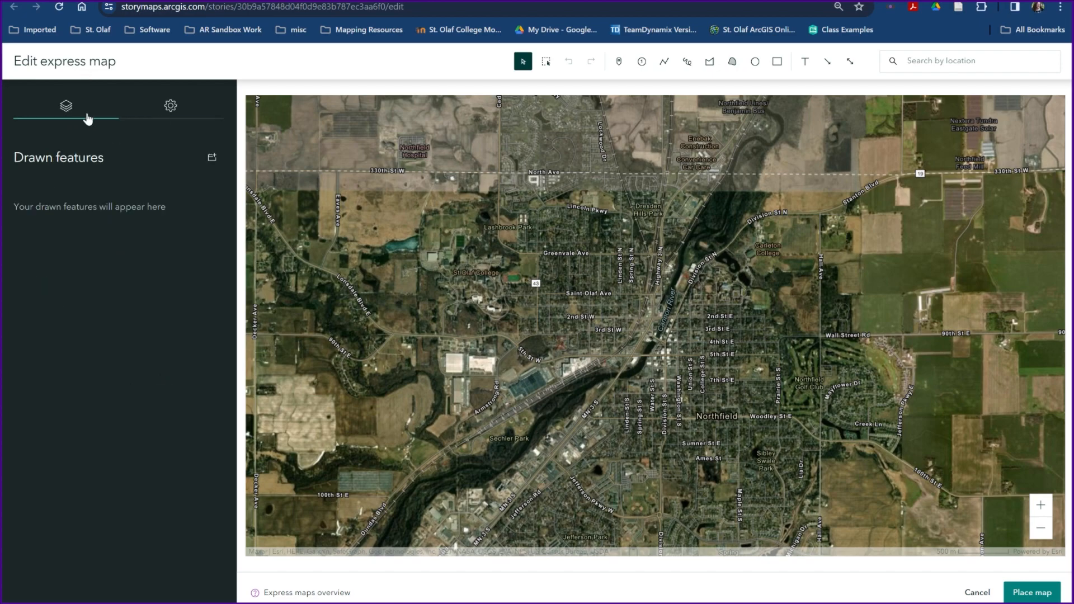
click(643, 63)
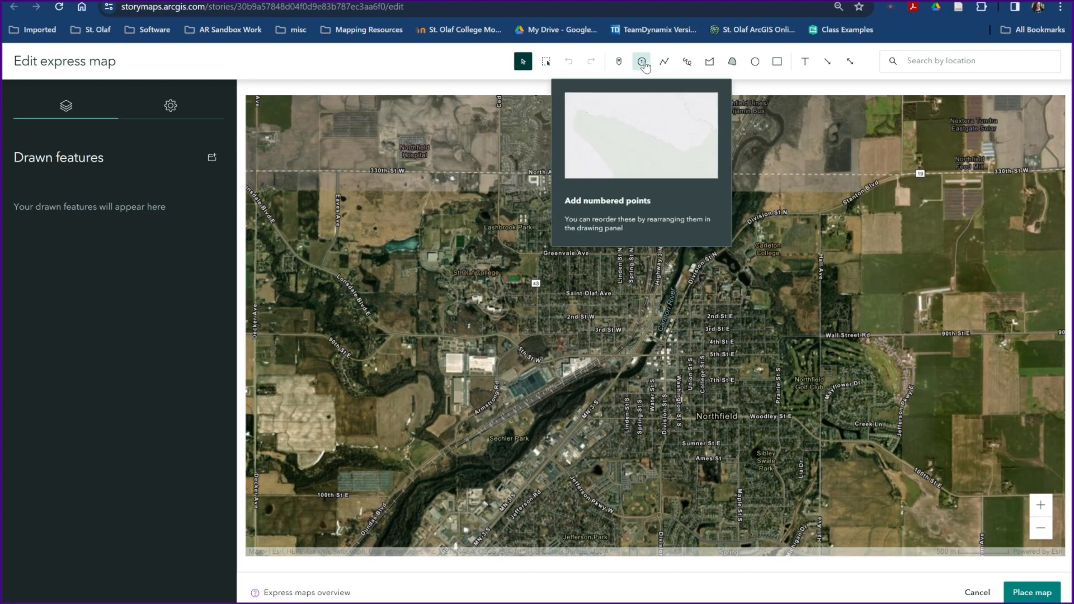
click(474, 289)
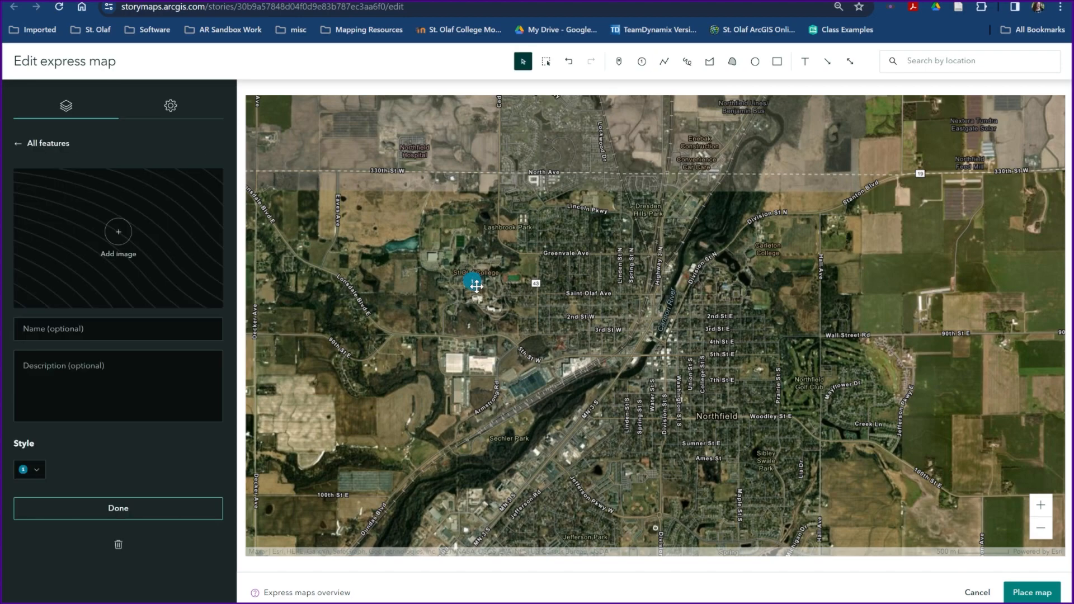
Step: Recolour the St. Olaf College point to light turquoise #5DEEDF and finish editing it
click(40, 470)
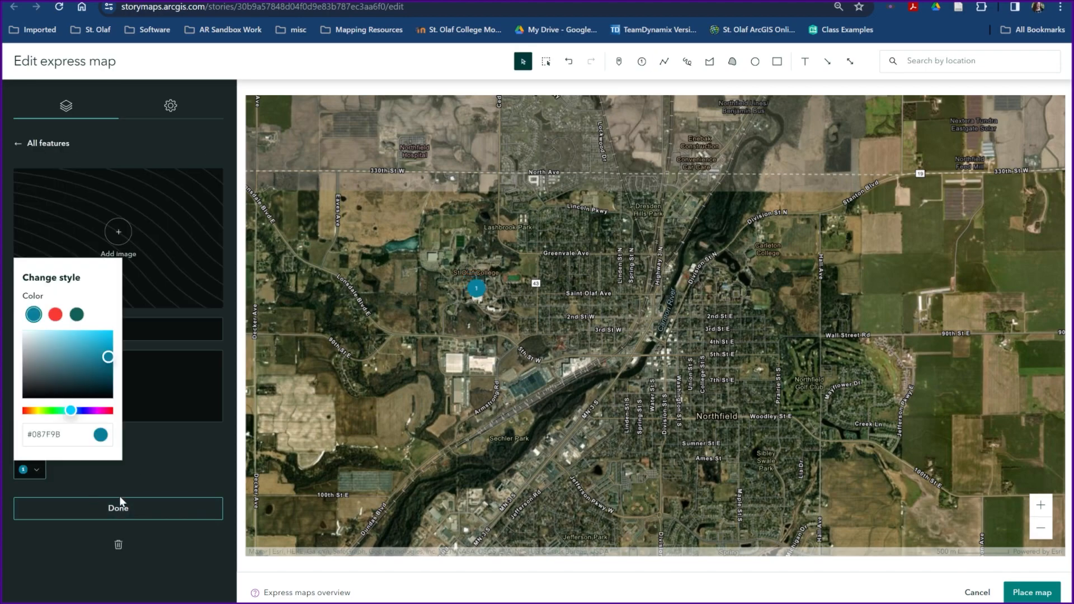
click(34, 411)
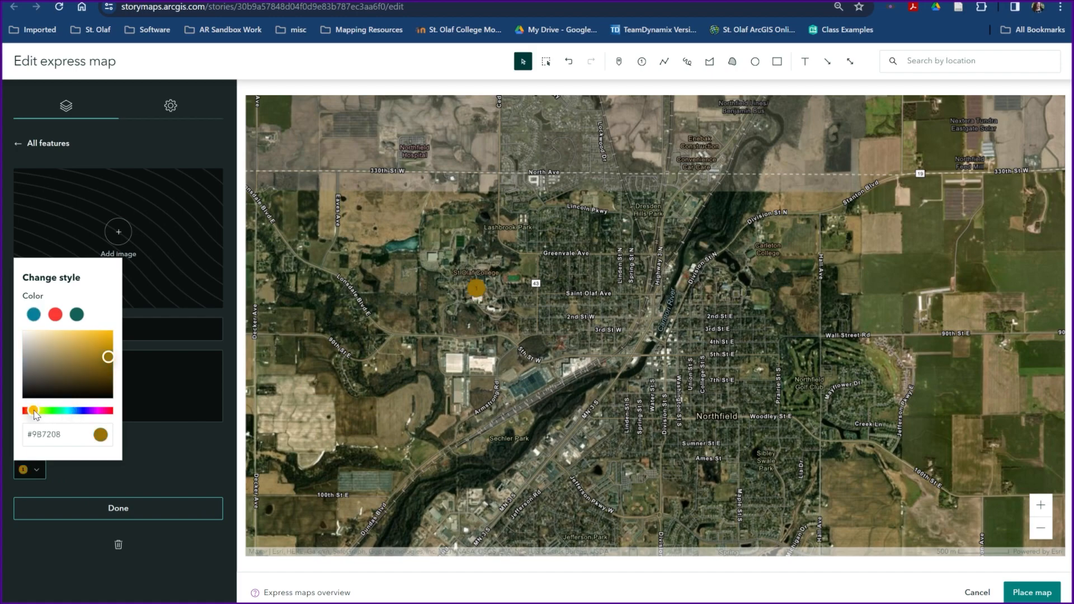
drag(34, 411, 67, 418)
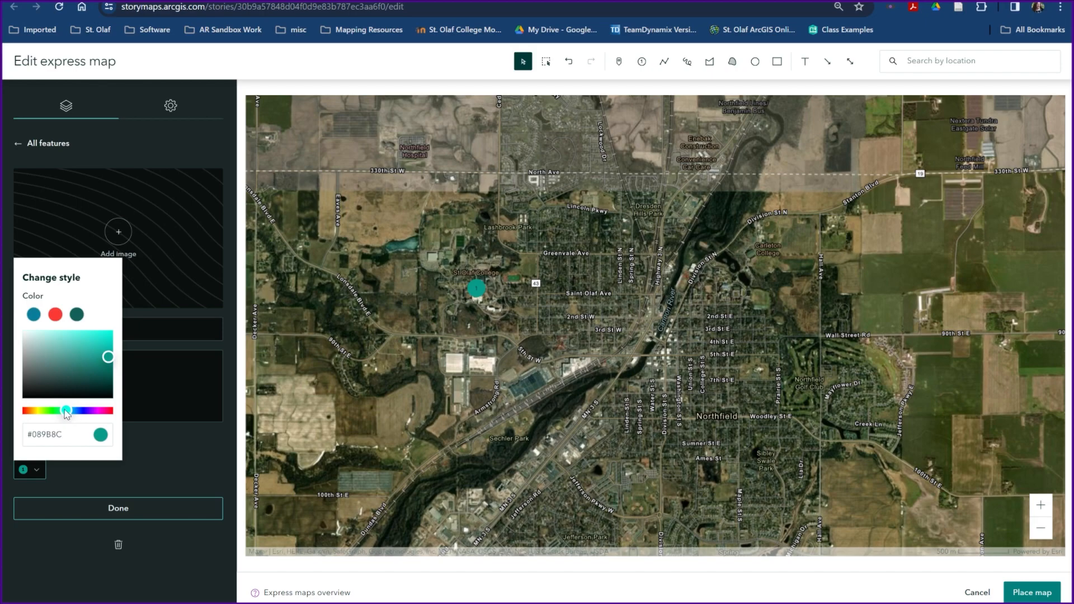
drag(104, 358, 80, 337)
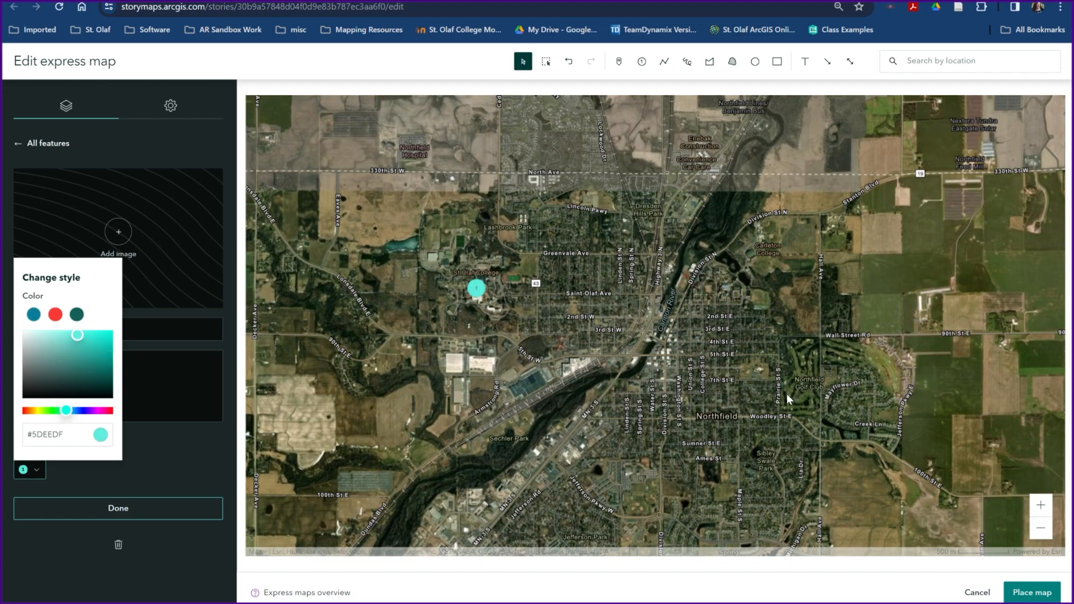
click(132, 515)
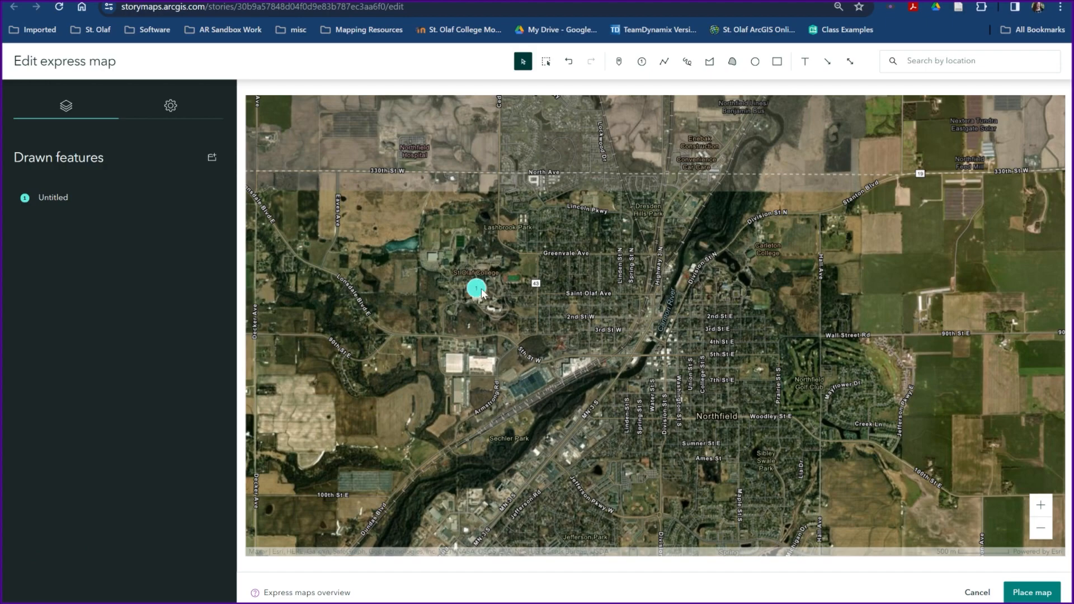
Step: Place a second numbered point on Carleton College and copy the colour code of the St. Olaf point
click(641, 62)
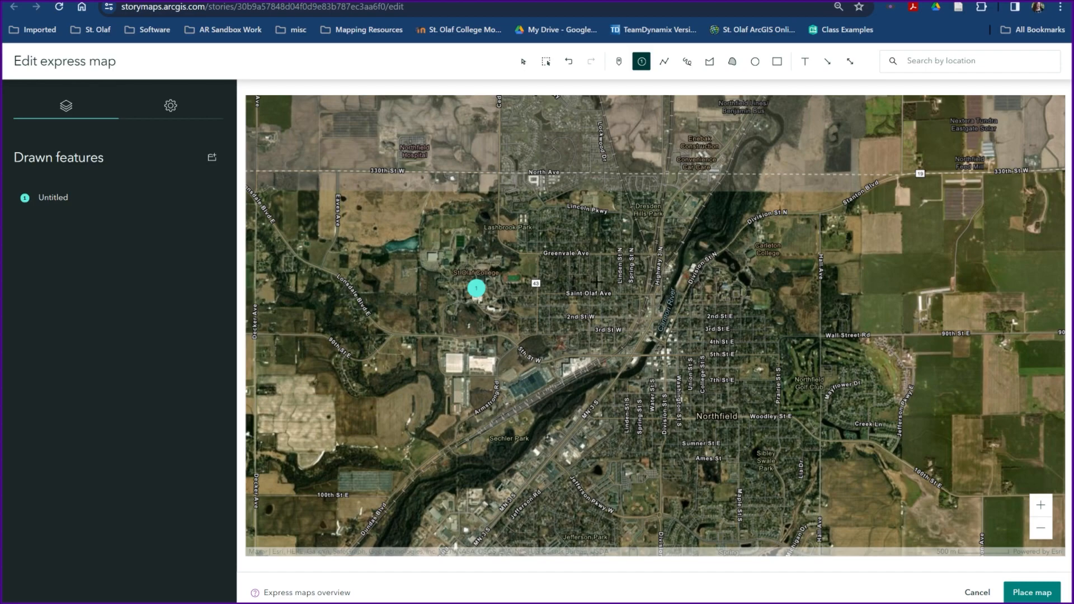
click(766, 260)
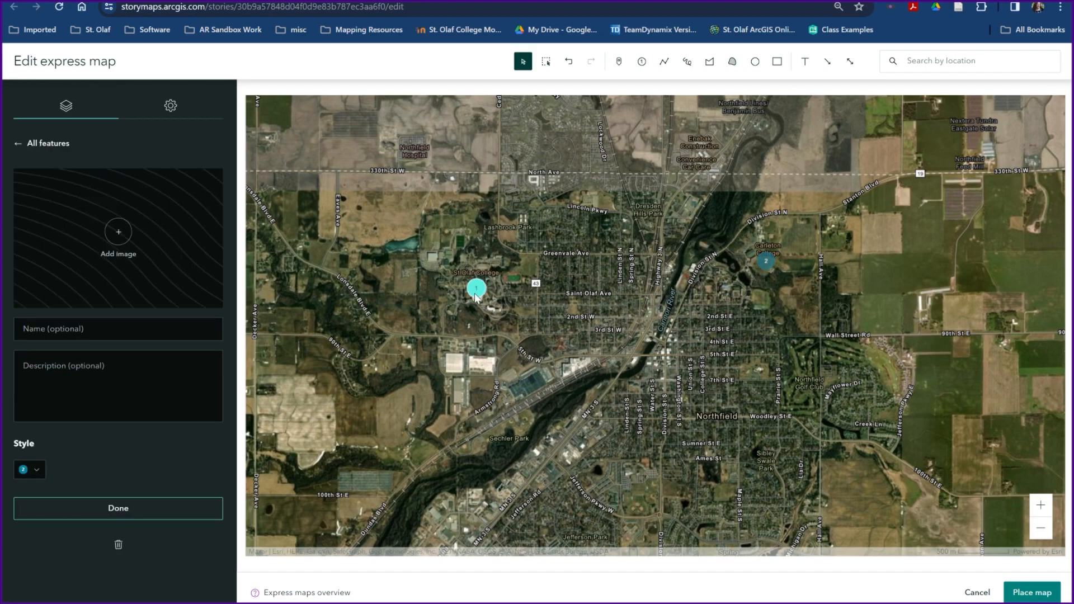
click(34, 469)
drag(66, 435, 4, 441)
key(ctrl+c)
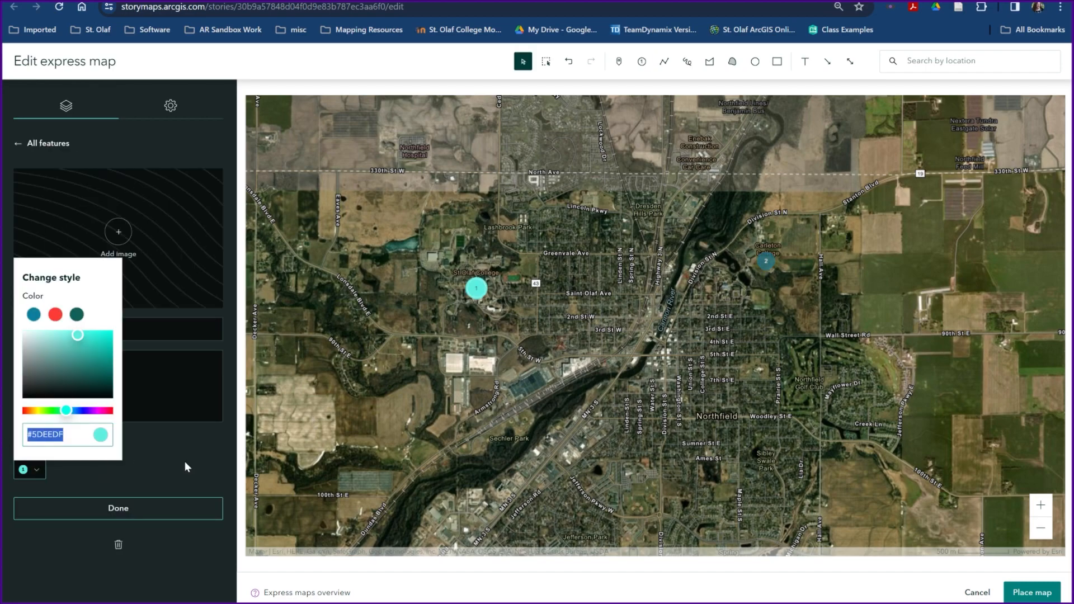
Step: Apply the copied colour #5DEEDF to the Carleton College point and finish editing the points
click(766, 261)
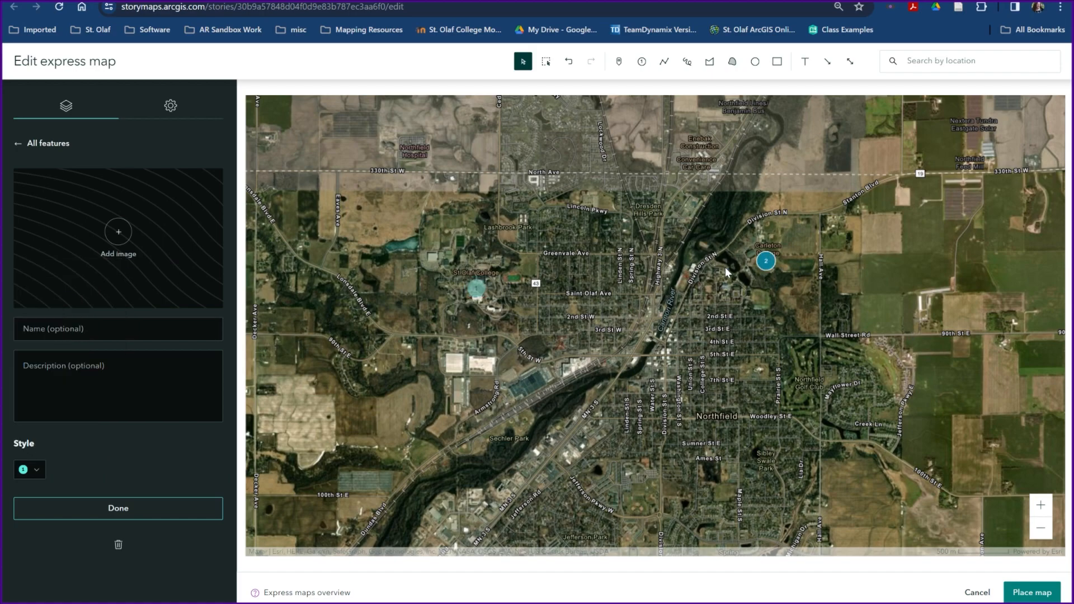
click(34, 470)
drag(66, 435, 5, 440)
key(ctrl+v)
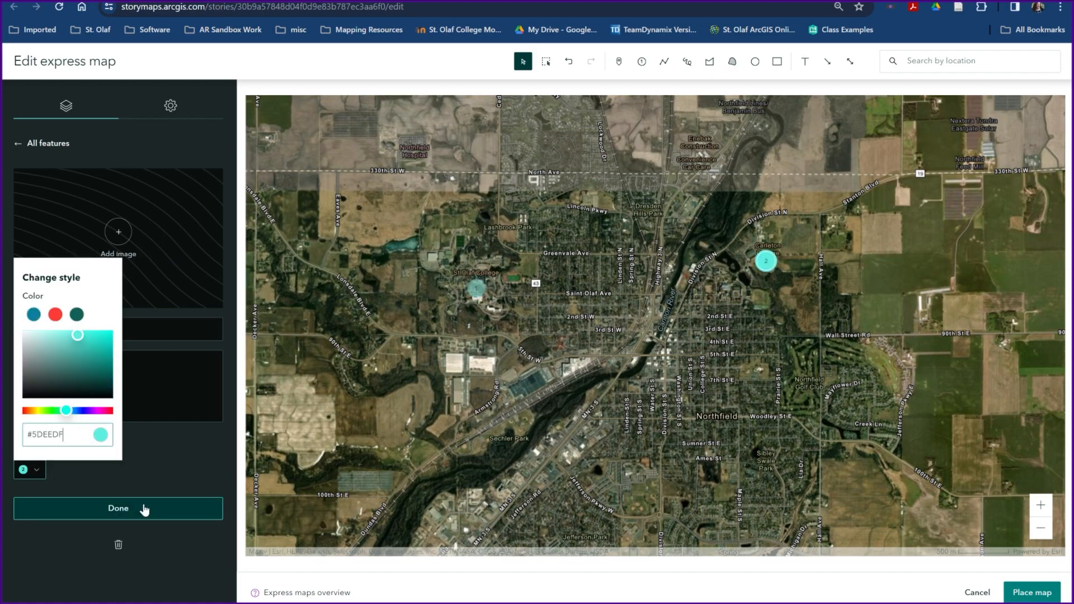
click(140, 511)
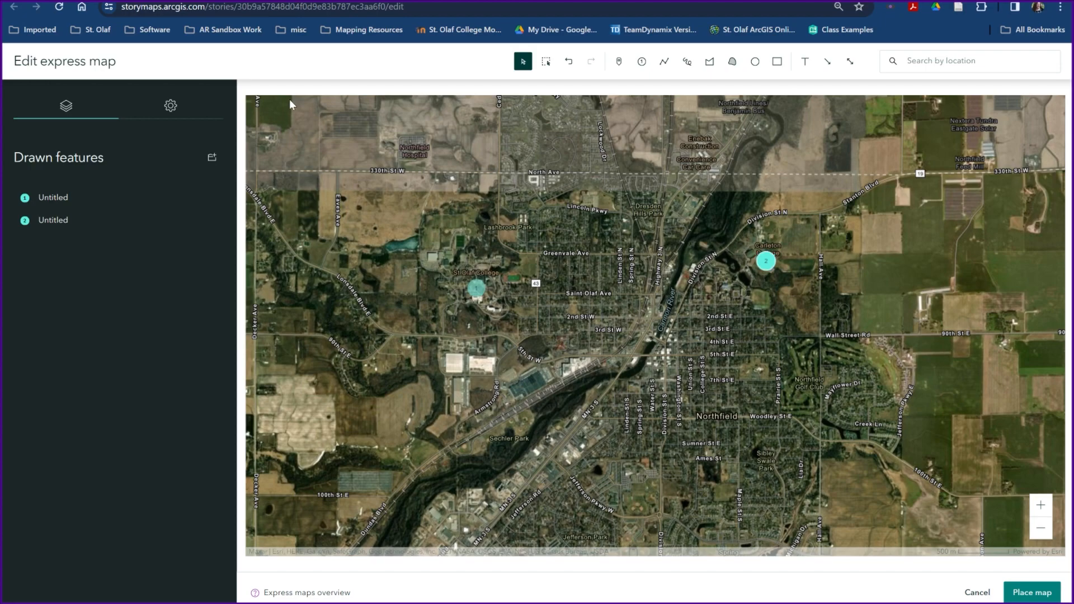
click(477, 288)
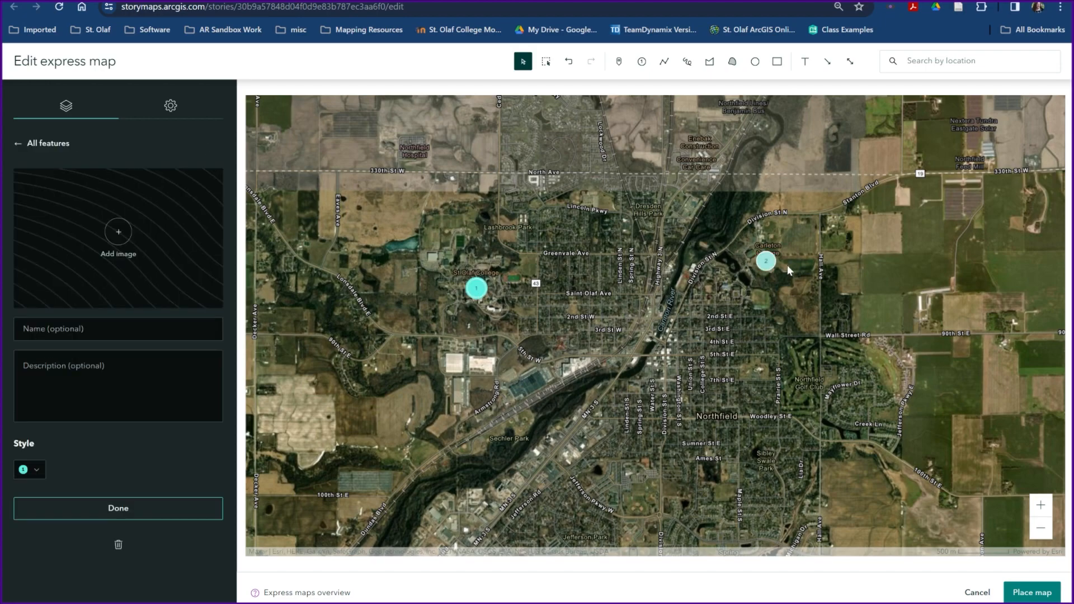
click(163, 514)
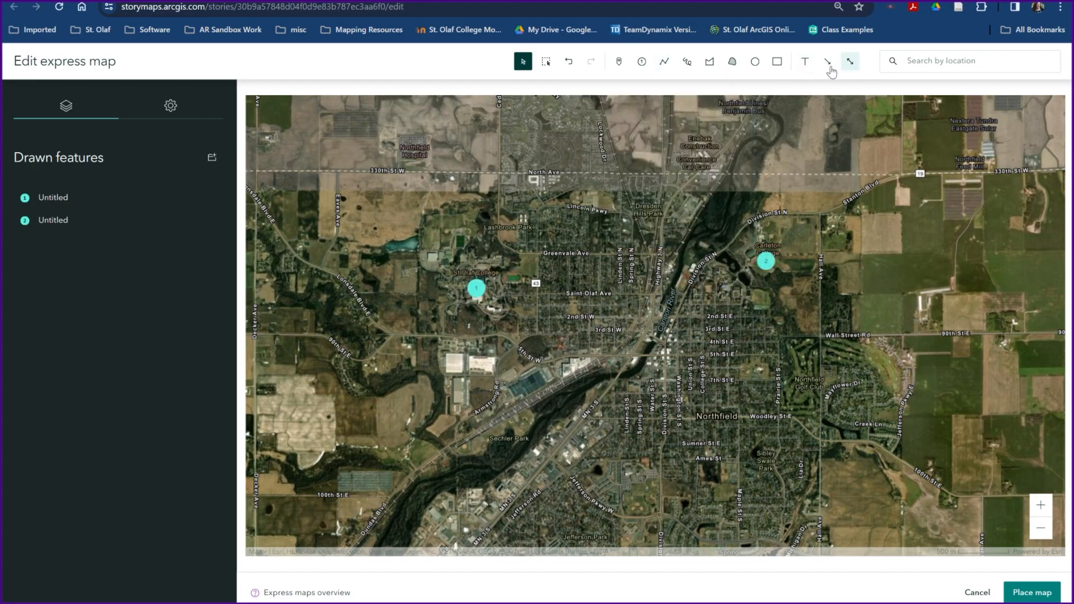
Step: Draw a straight line from the St. Olaf College point to the Carleton College point
click(668, 64)
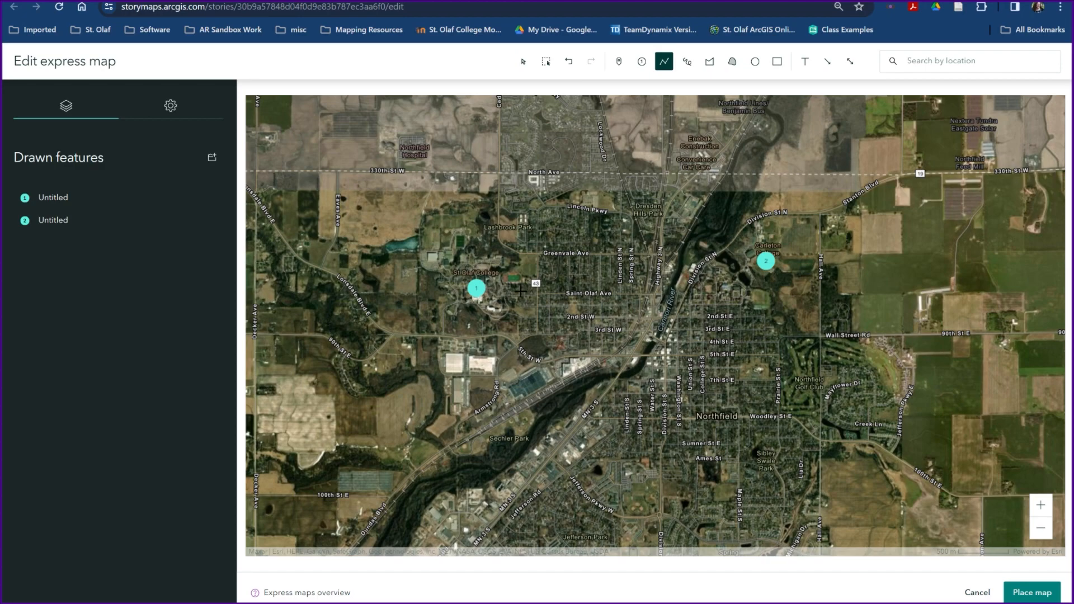
scroll(521, 274, up, 1)
drag(461, 320, 423, 350)
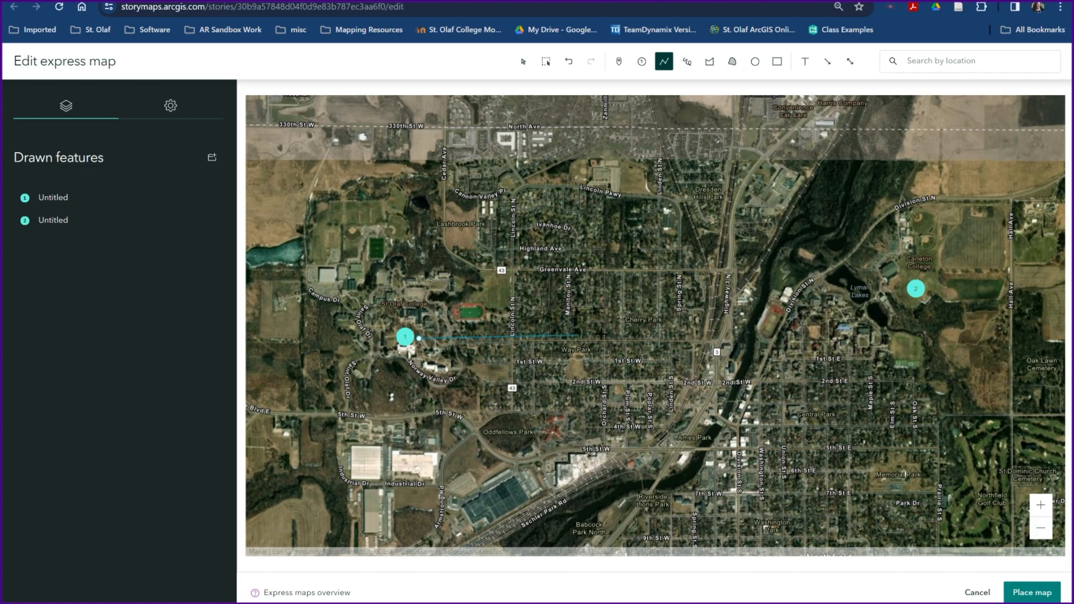
double_click(900, 291)
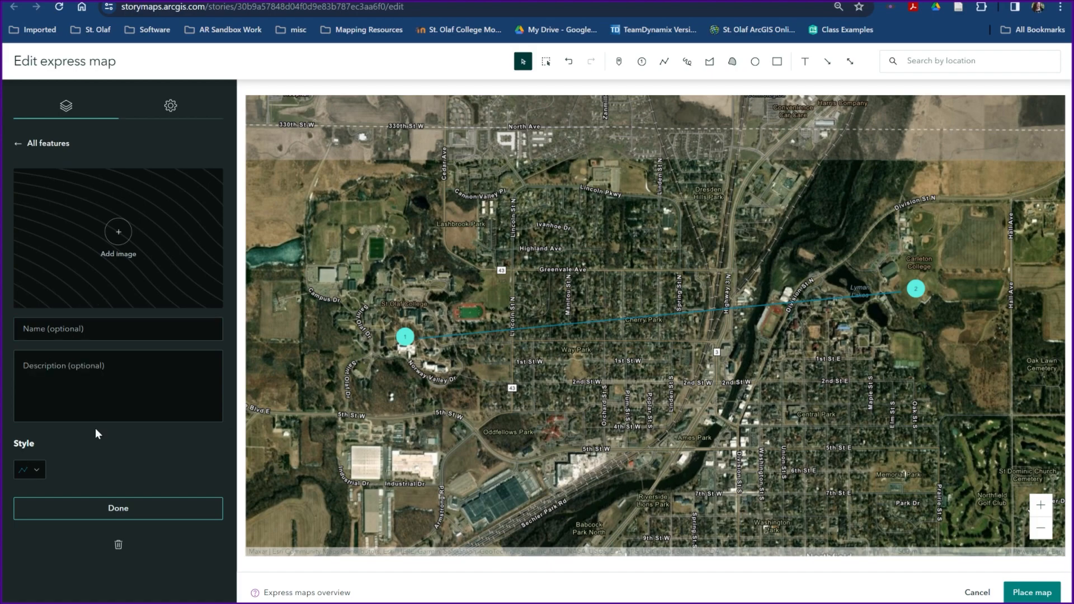
Step: Recolour the line between the two colleges with the copied colour #5DEEDF to match the points
click(30, 470)
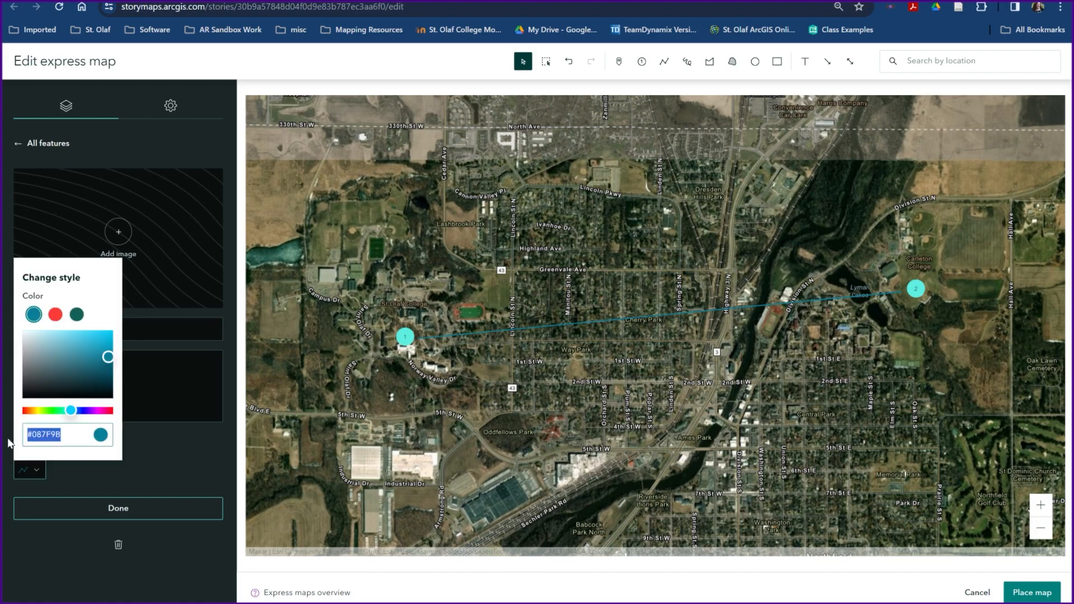
key(ctrl+v)
click(176, 481)
Step: Move the line's St. Olaf endpoint right up to numbered point 1
click(445, 335)
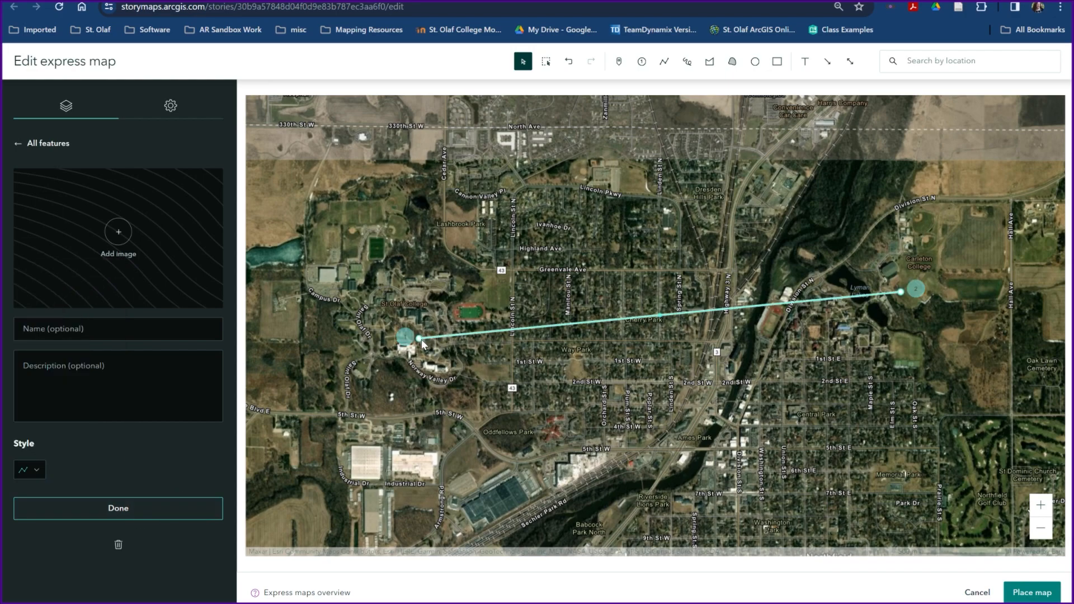
scroll(418, 338, up, 3)
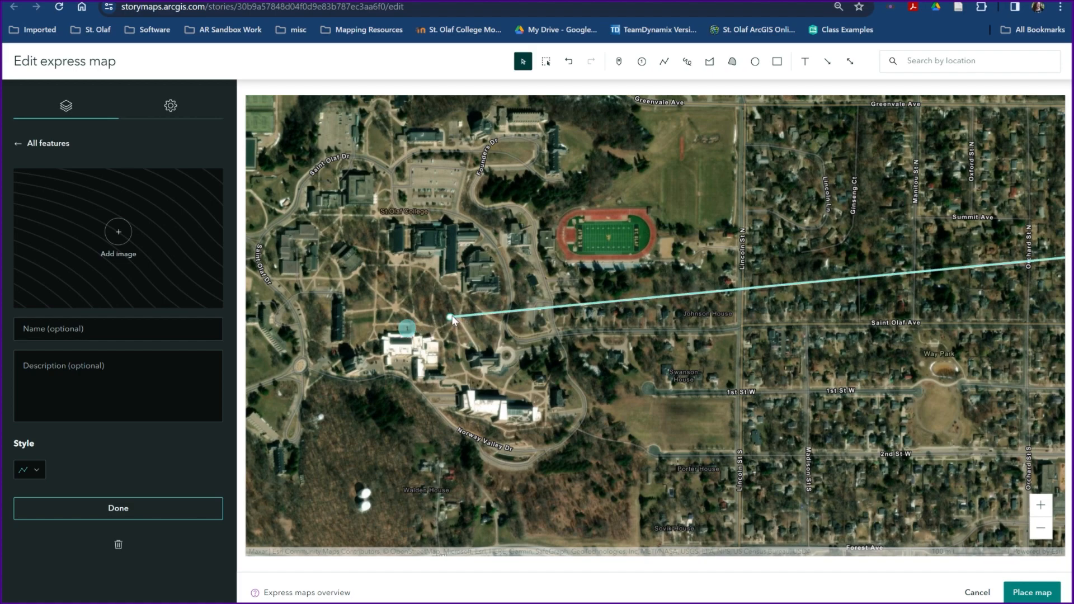
drag(452, 318, 410, 331)
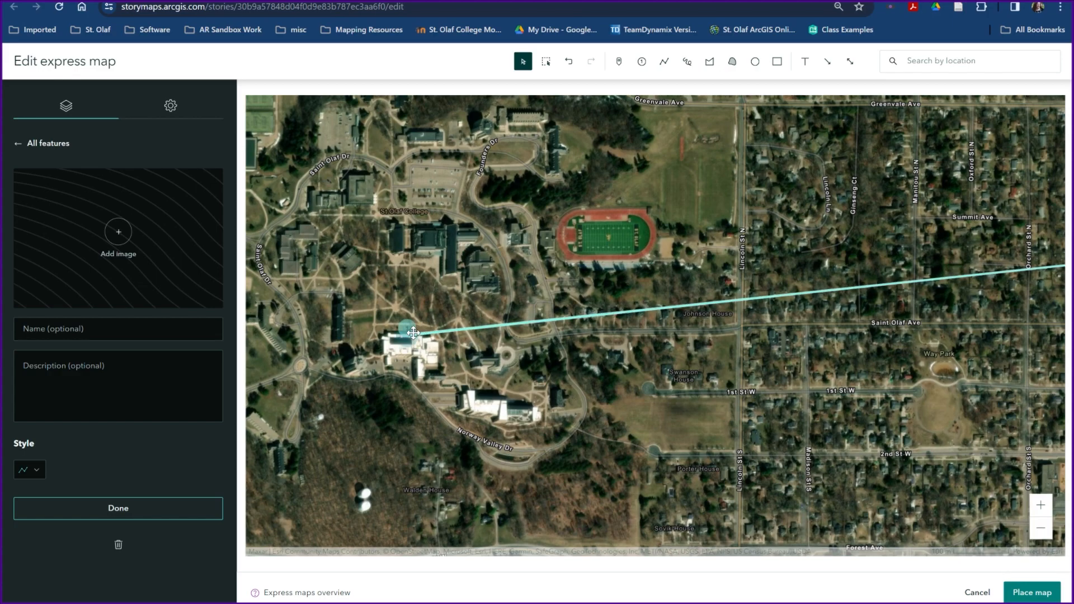
Step: Extend the line's other endpoint to numbered point 2 at Carleton College and finish editing the line
scroll(578, 385, down, 3)
drag(1049, 328, 678, 344)
scroll(674, 338, up, 2)
drag(578, 339, 631, 341)
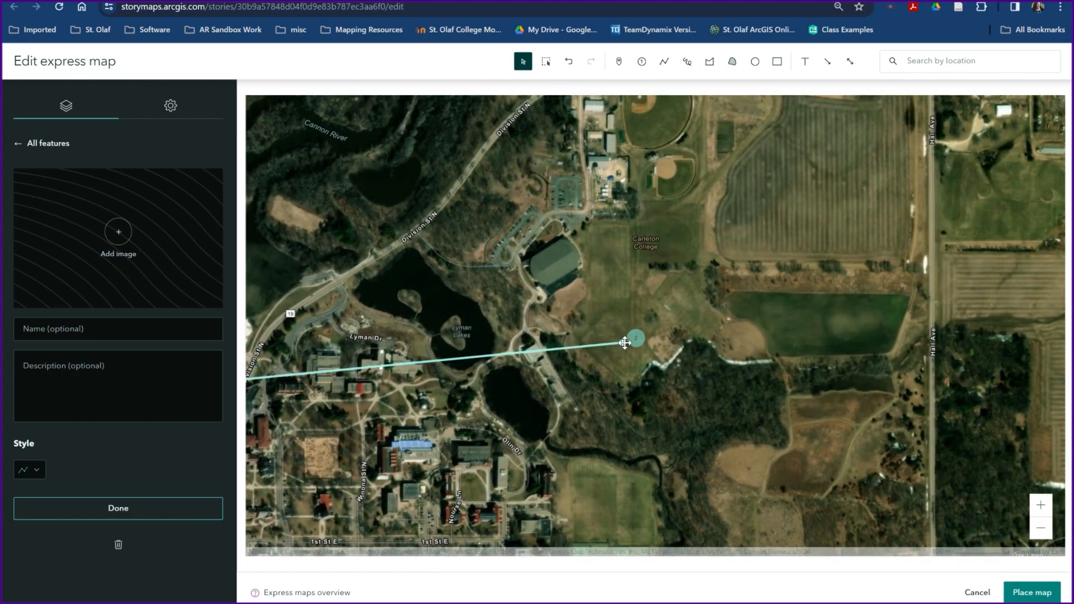
drag(566, 410, 668, 384)
scroll(667, 384, down, 2)
drag(499, 417, 660, 344)
scroll(600, 366, down, 2)
drag(601, 365, 738, 333)
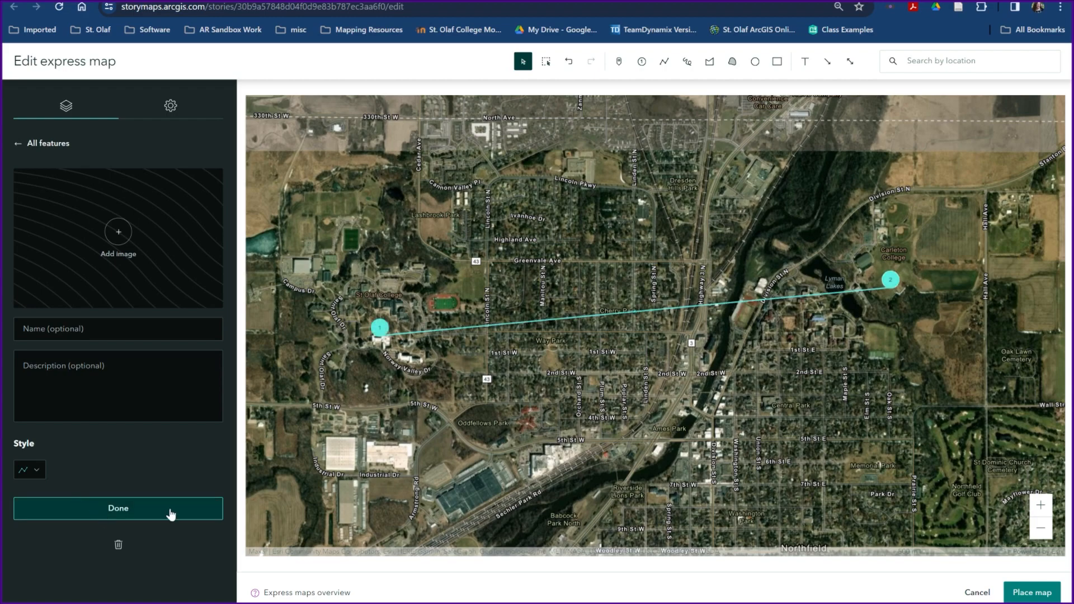
click(128, 516)
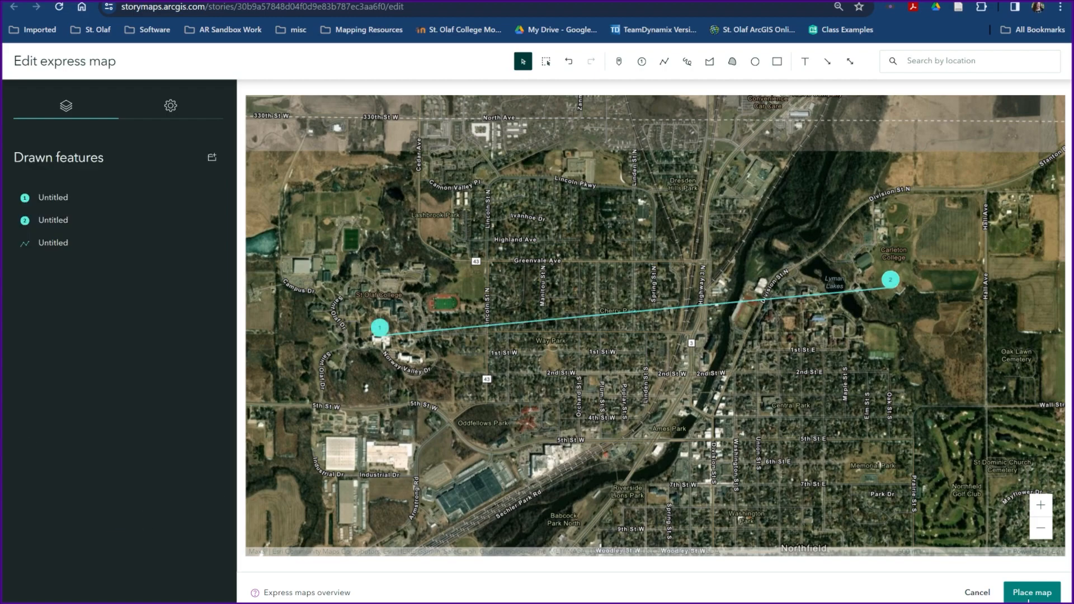
Step: Frame the map so both colleges are in view and place it in the sidecar
drag(643, 380, 691, 364)
drag(788, 304, 788, 336)
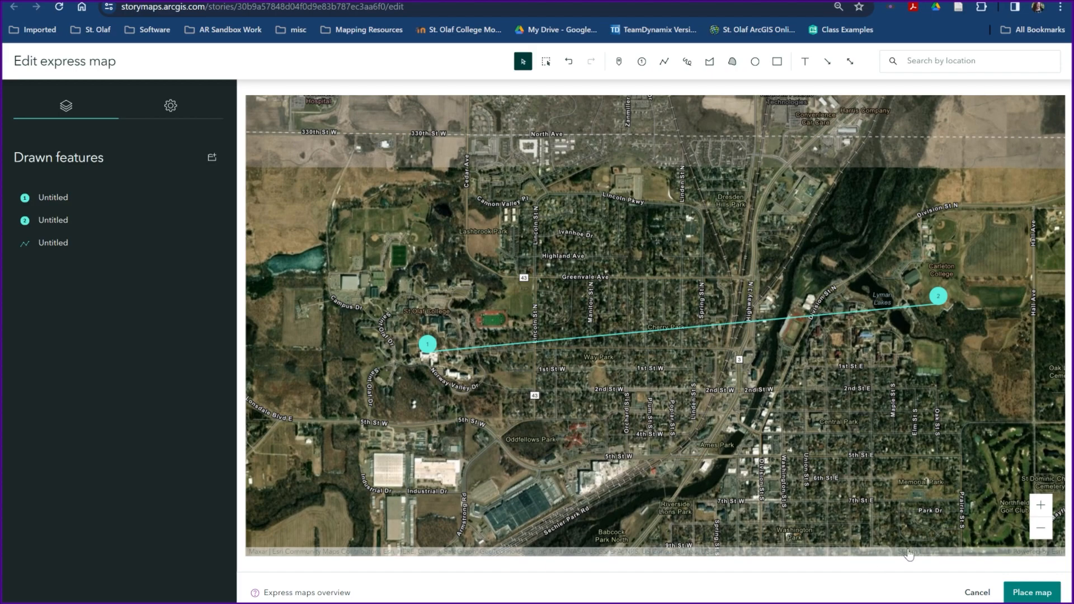
click(1037, 595)
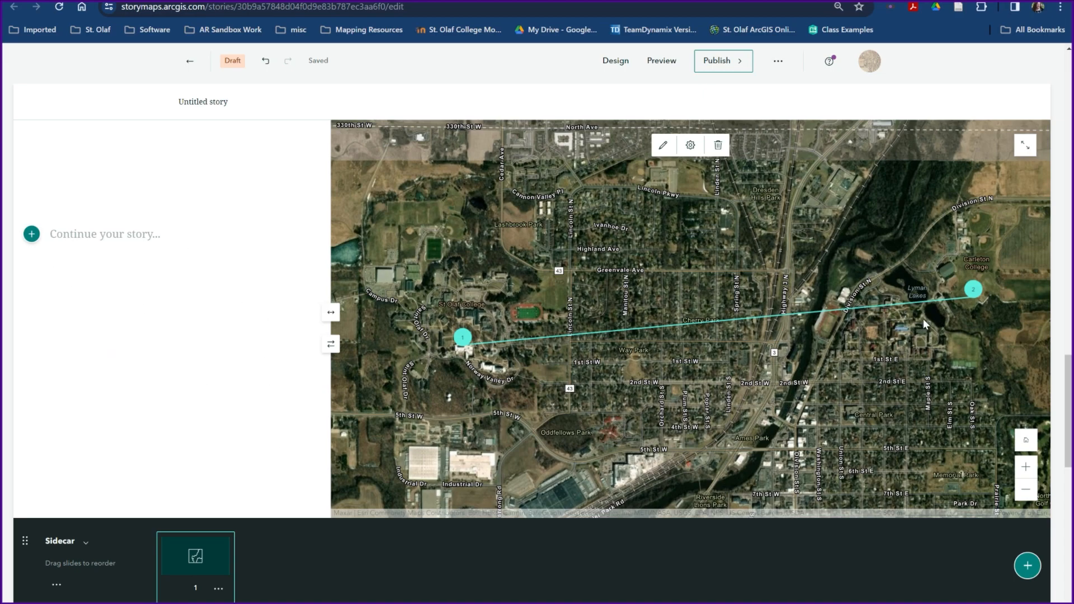
Step: Write two paragraphs in the sidecar's text area: "St. Olaf College - Point 1" and "Carleton College - Point 2"
text(St. Olaf College - Point 1)
key(Return)
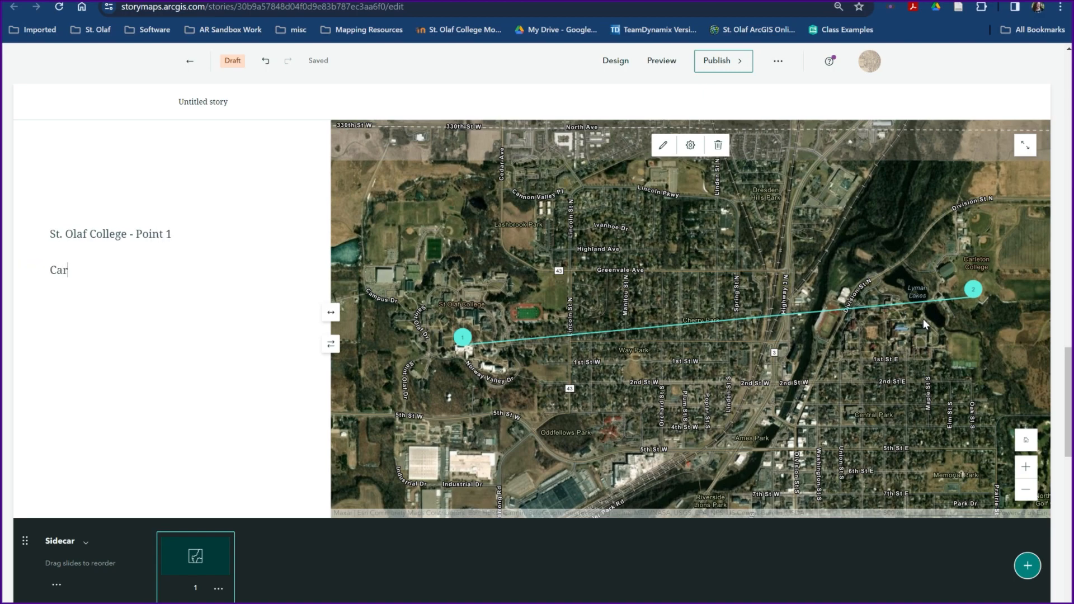
text(on College - Point 2)
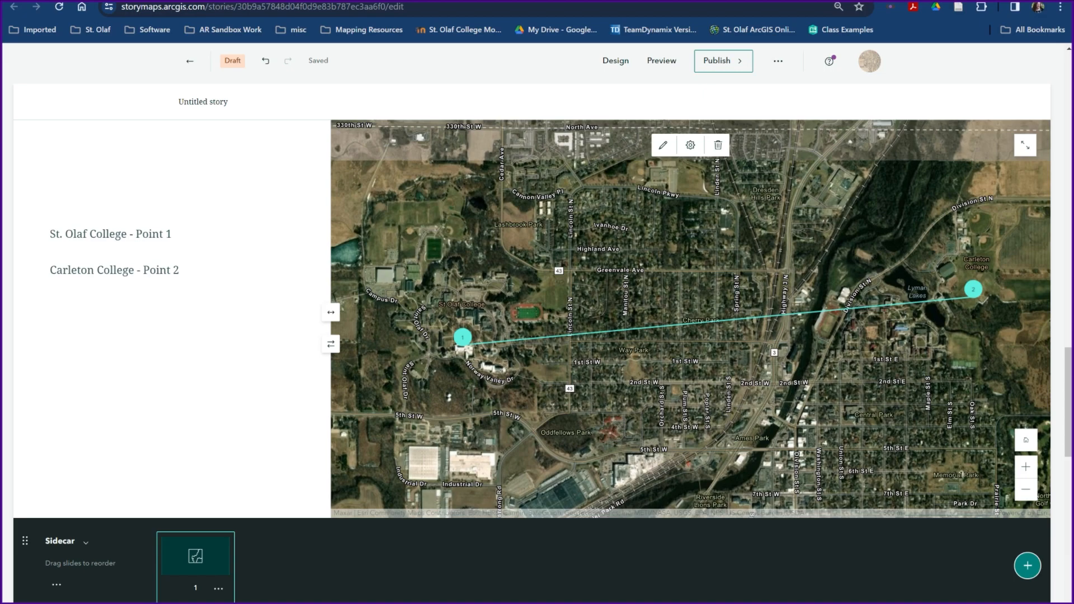
Step: Add a map action to the text "St. Olaf College - Point 1" that zooms to the St. Olaf campus, and switch it off again
drag(171, 233, 49, 233)
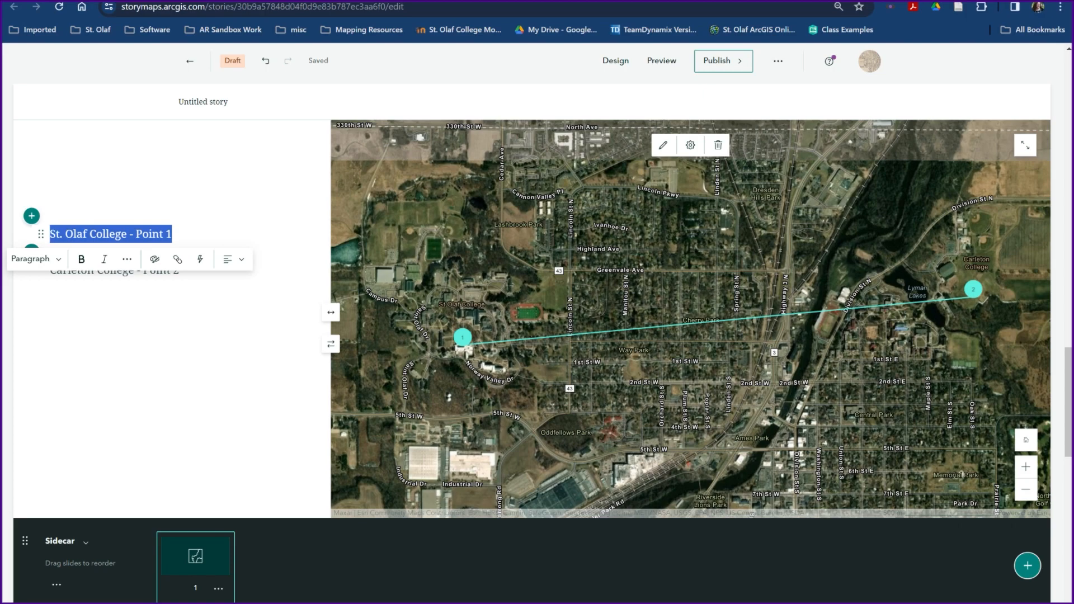
click(201, 260)
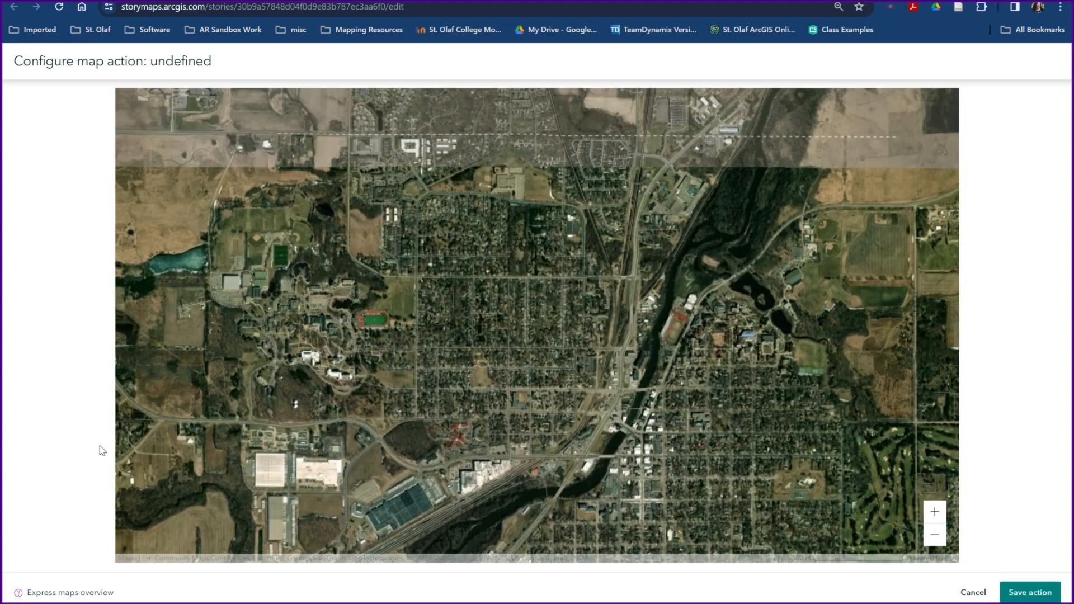
scroll(268, 360, up, 2)
drag(433, 363, 591, 358)
scroll(632, 349, up, 1)
scroll(609, 336, down, 2)
drag(555, 265, 566, 346)
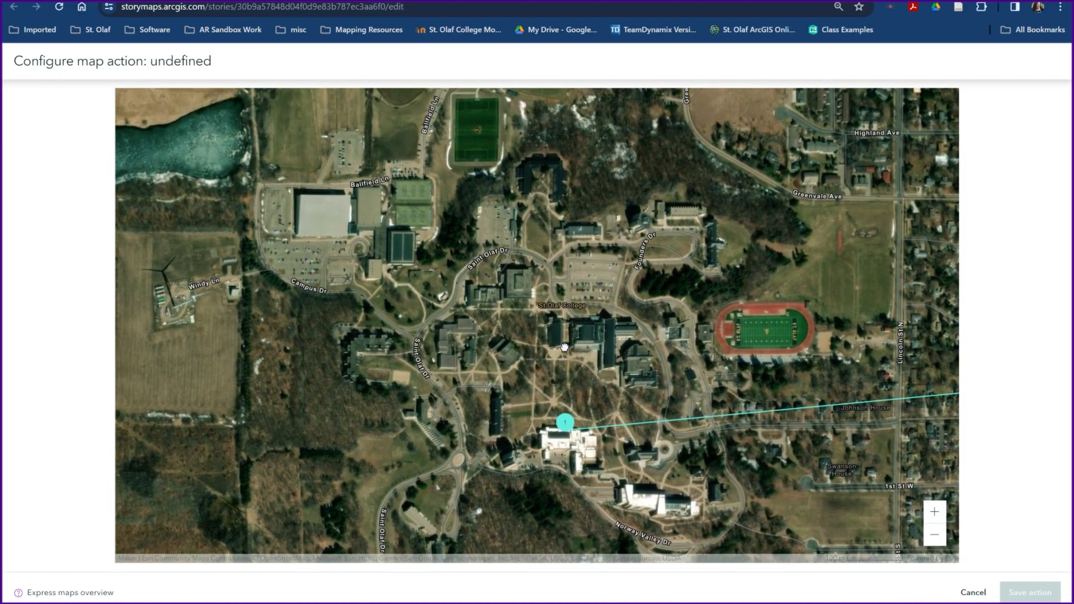
click(1029, 594)
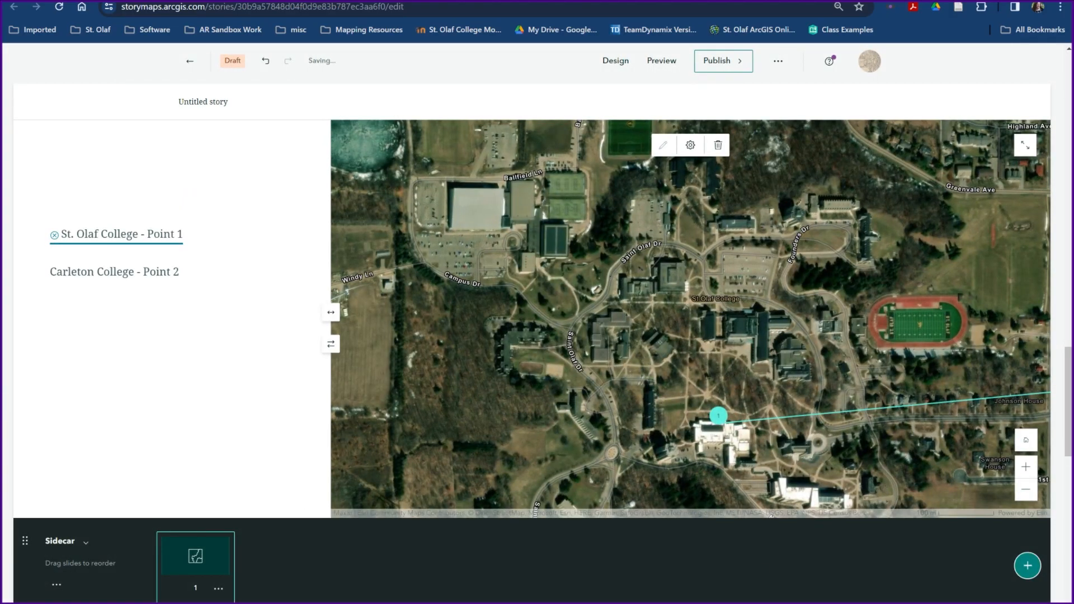
click(124, 236)
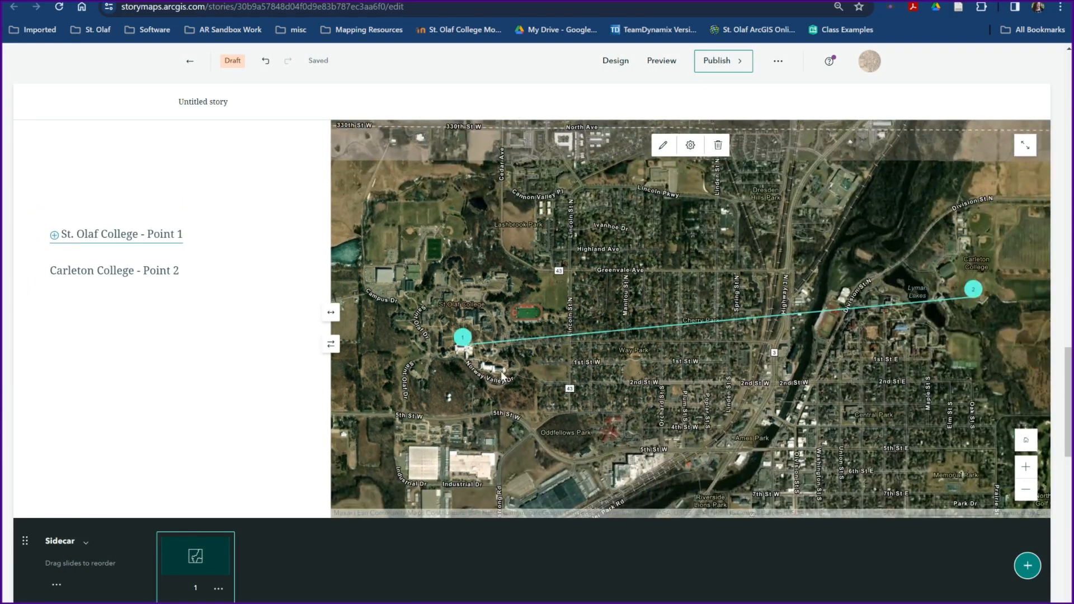
Step: Add a map action to the text "Carleton College - Point 2" that zooms to the Carleton campus around point 2
mouse_move(31, 289)
drag(179, 271, 50, 271)
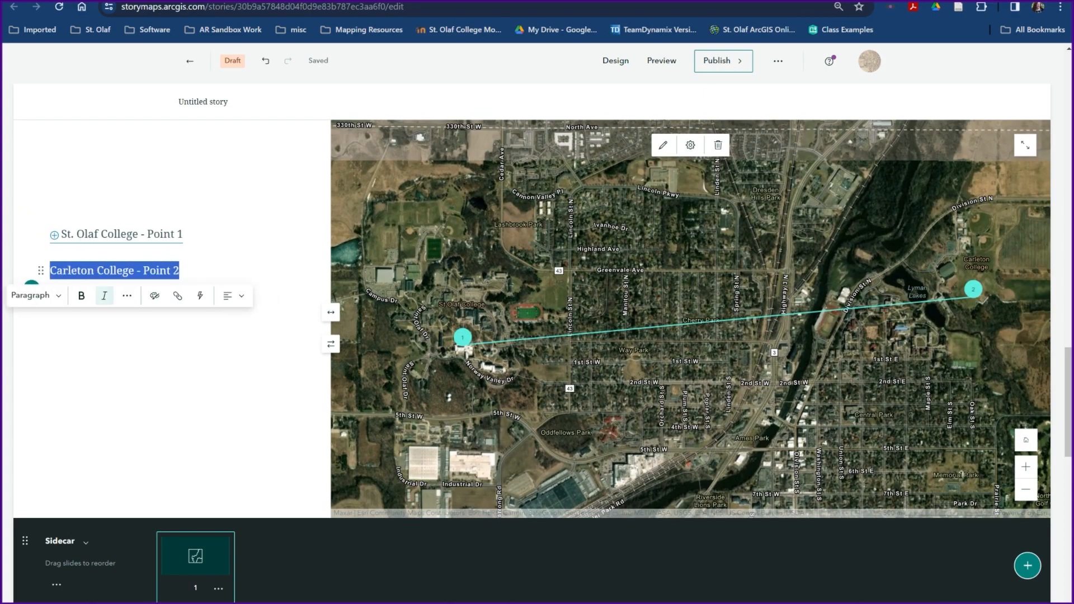
click(200, 296)
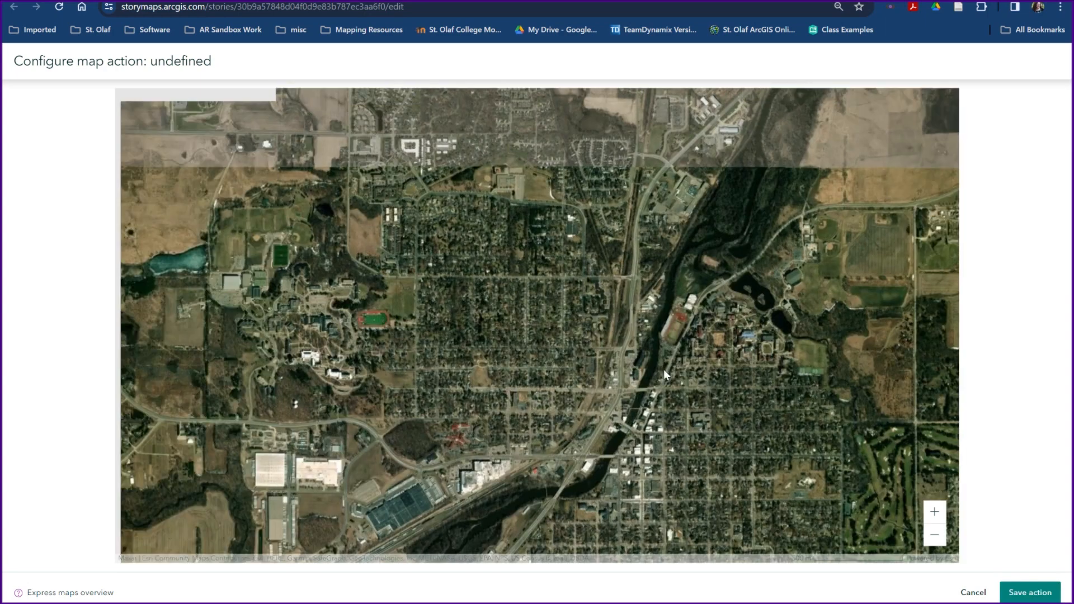
drag(854, 309, 676, 347)
scroll(677, 348, up, 1)
mouse_move(428, 376)
mouse_down()
mouse_move(604, 282)
mouse_move(597, 456)
mouse_up()
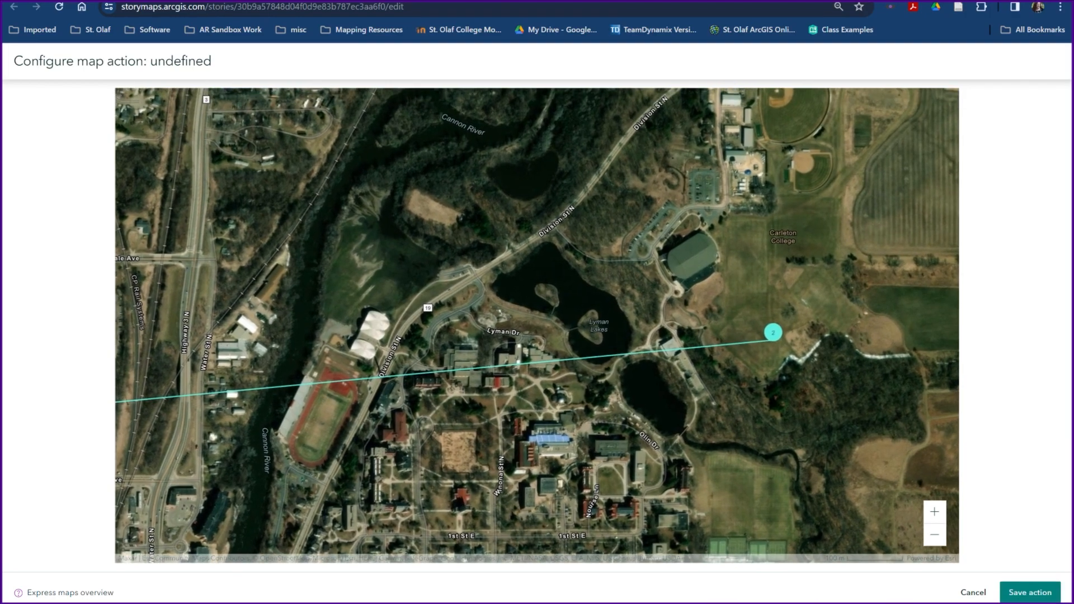
click(1028, 598)
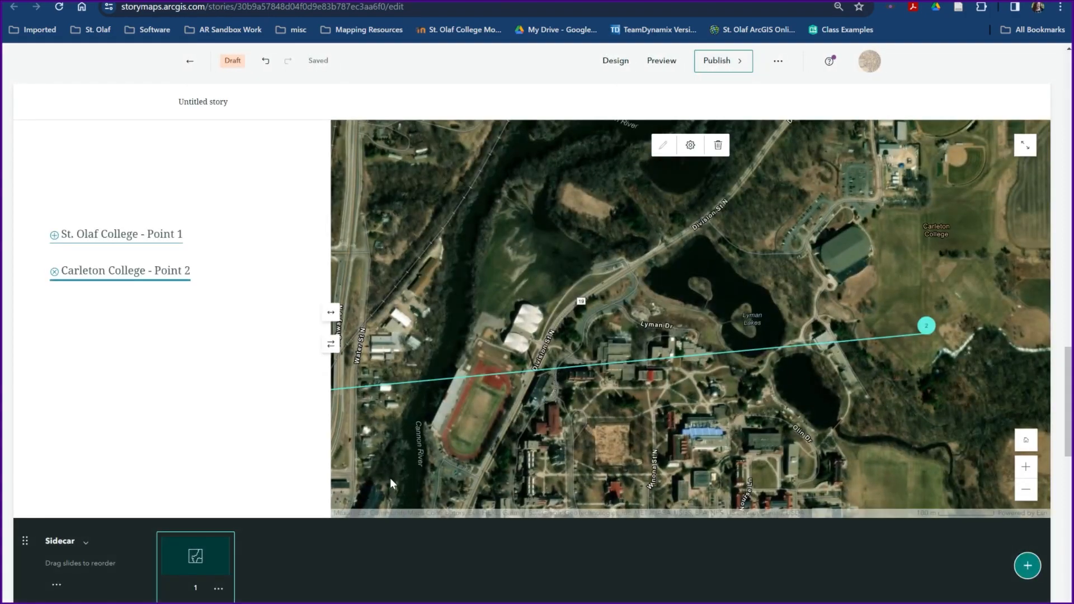
Step: Test the St. Olaf and Carleton map actions by switching them on and off in the story
click(119, 278)
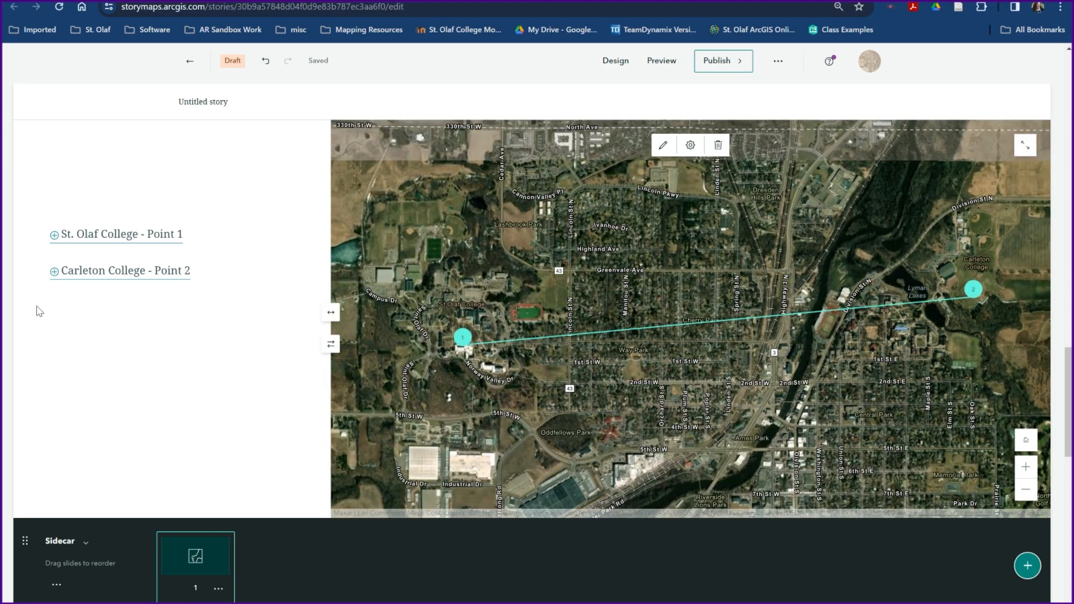
click(137, 241)
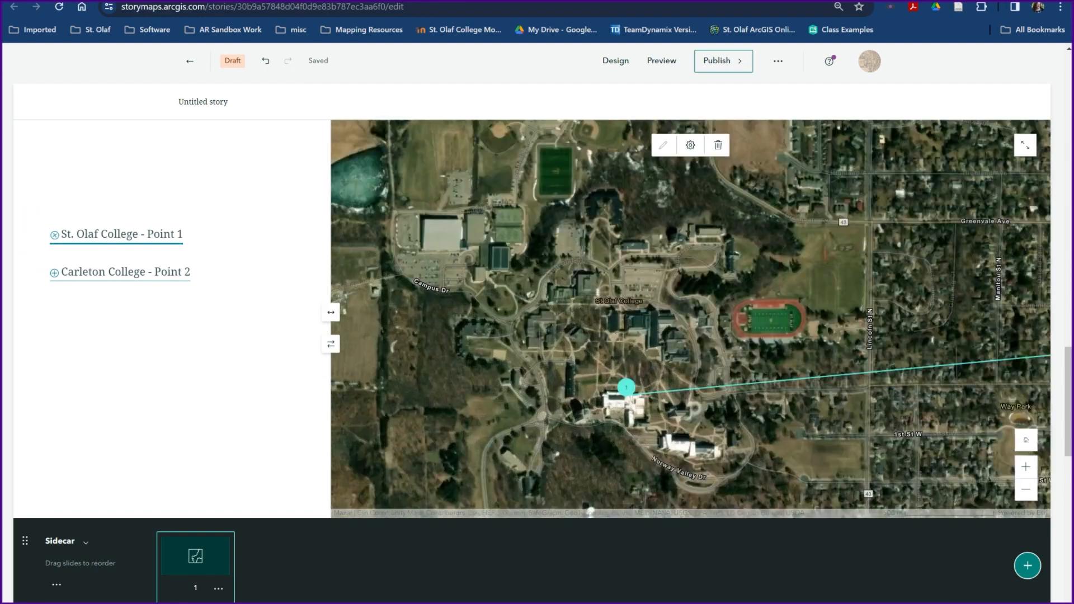
click(140, 239)
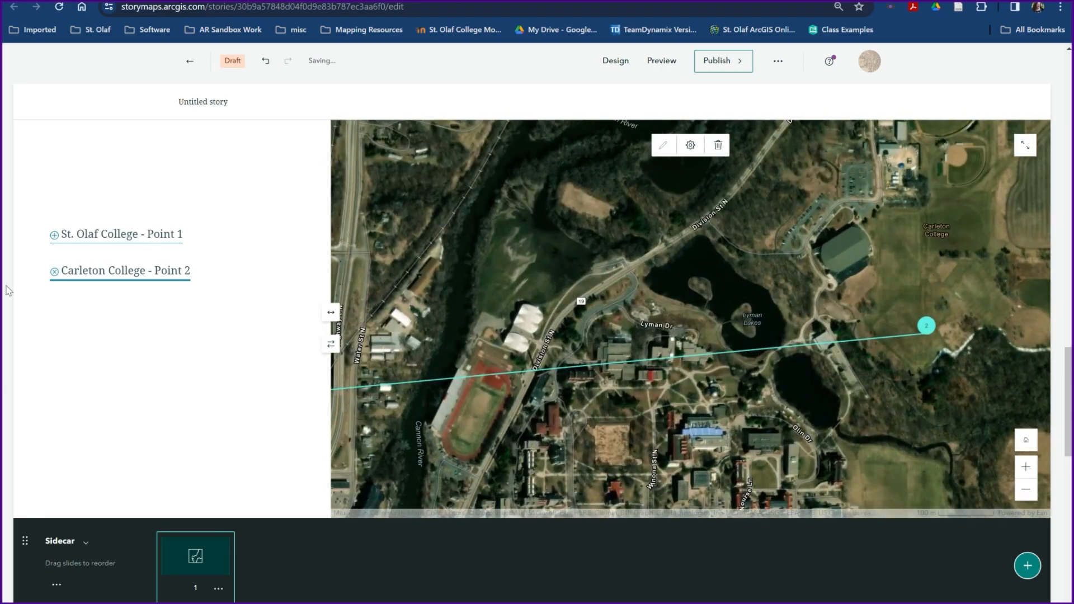
click(99, 274)
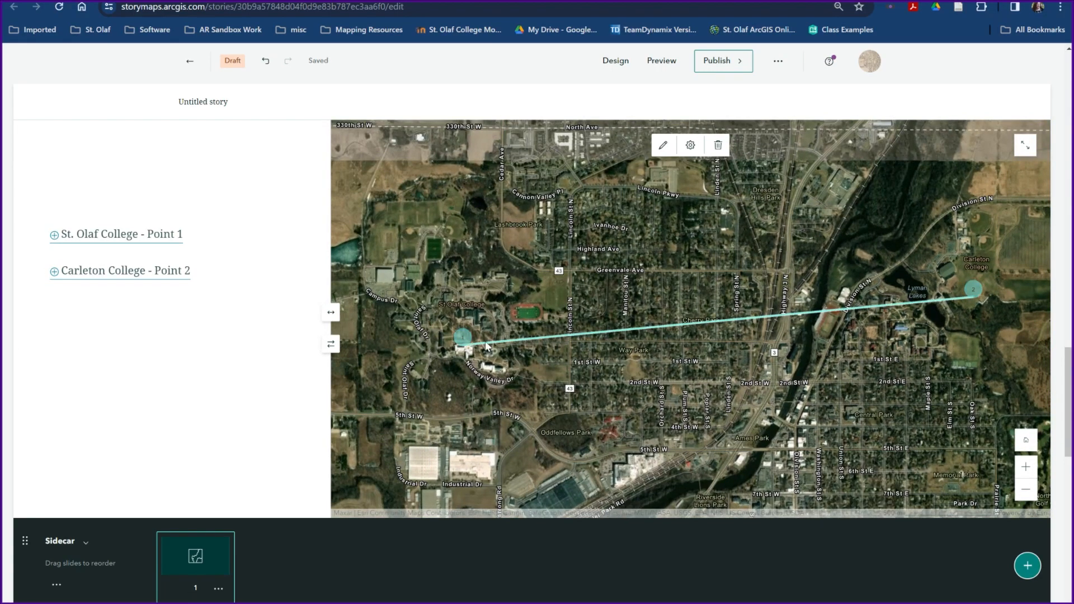